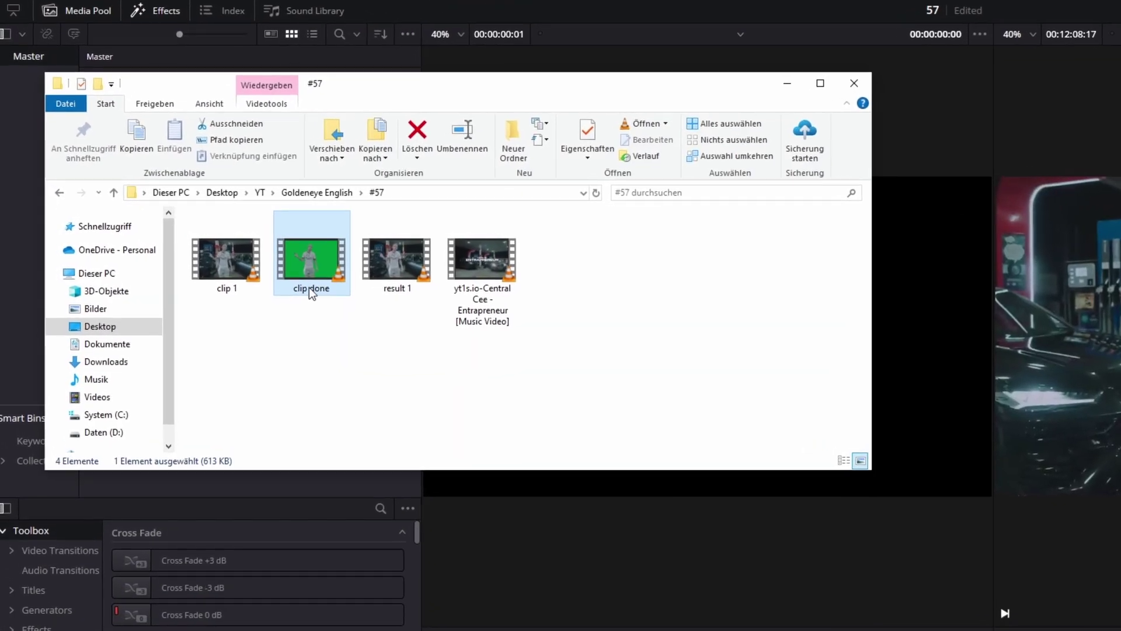
Place the green-screen video "clip done" on track V2 above the short clip at the playhead and open it in Fusion.
{"action": "left_click_drag", "start_coordinate": [310, 280], "coordinate": [668, 630]}
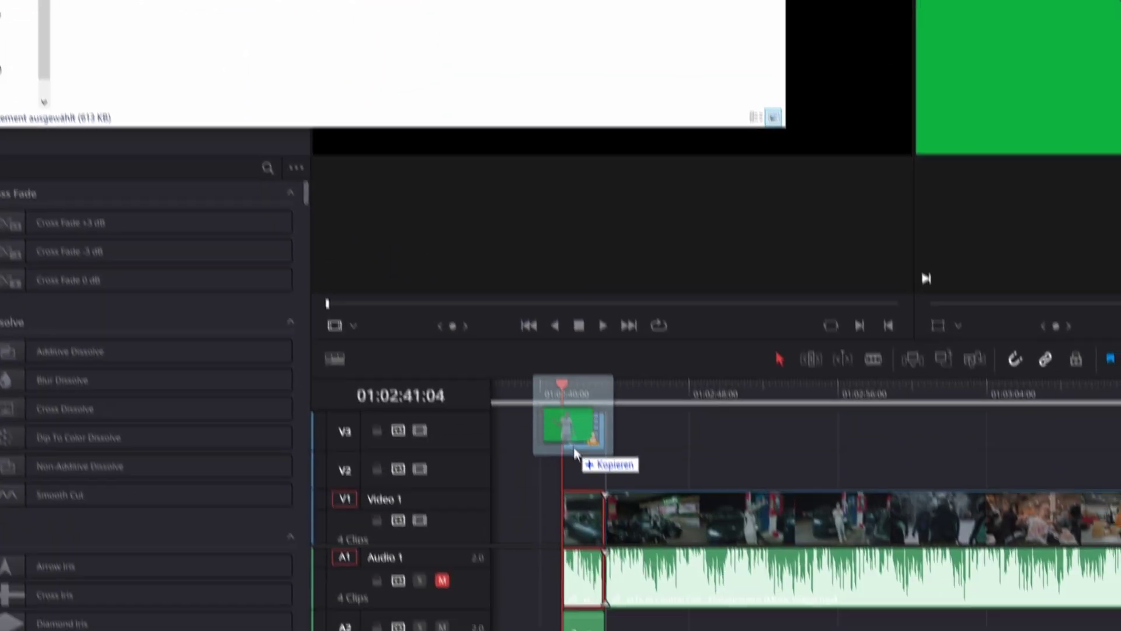
{"action": "left_click_drag", "start_coordinate": [576, 453], "coordinate": [573, 455]}
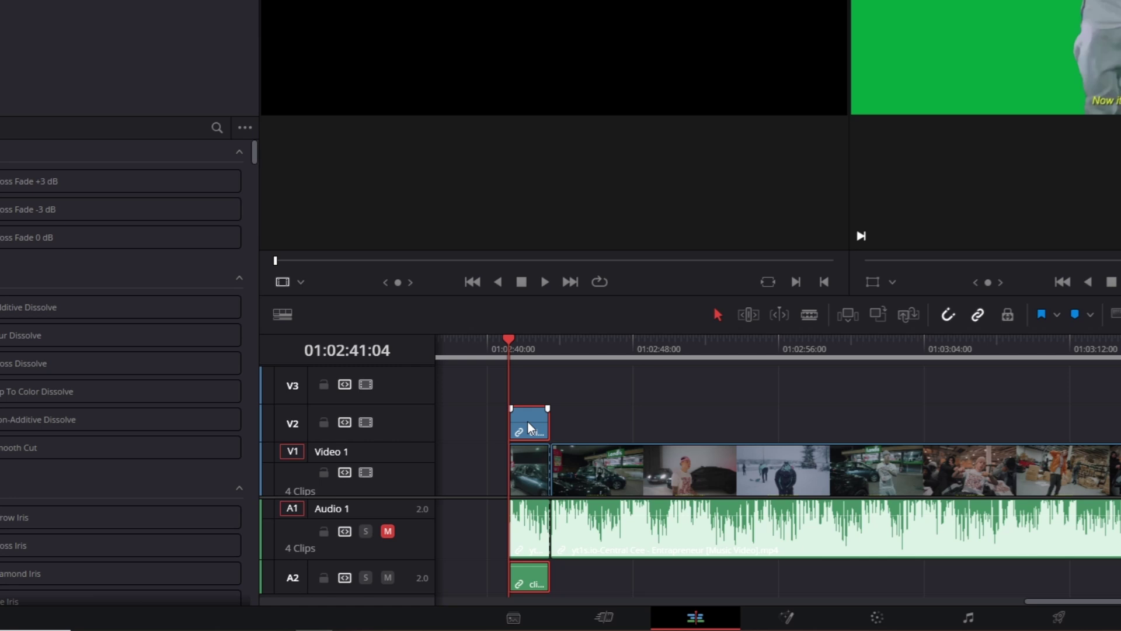
{"action": "left_click", "coordinate": [779, 618]}
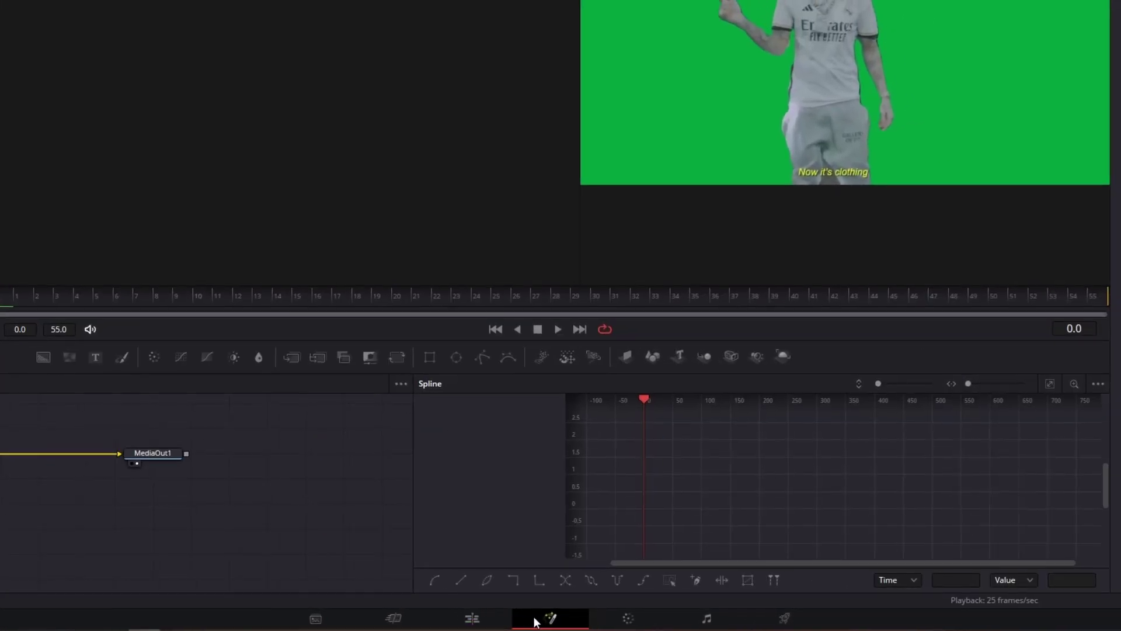
Add a Delta Keyer tool to the green-screen clip.
{"action": "key", "text": "shift+space"}
{"action": "type", "text": "Trails"}
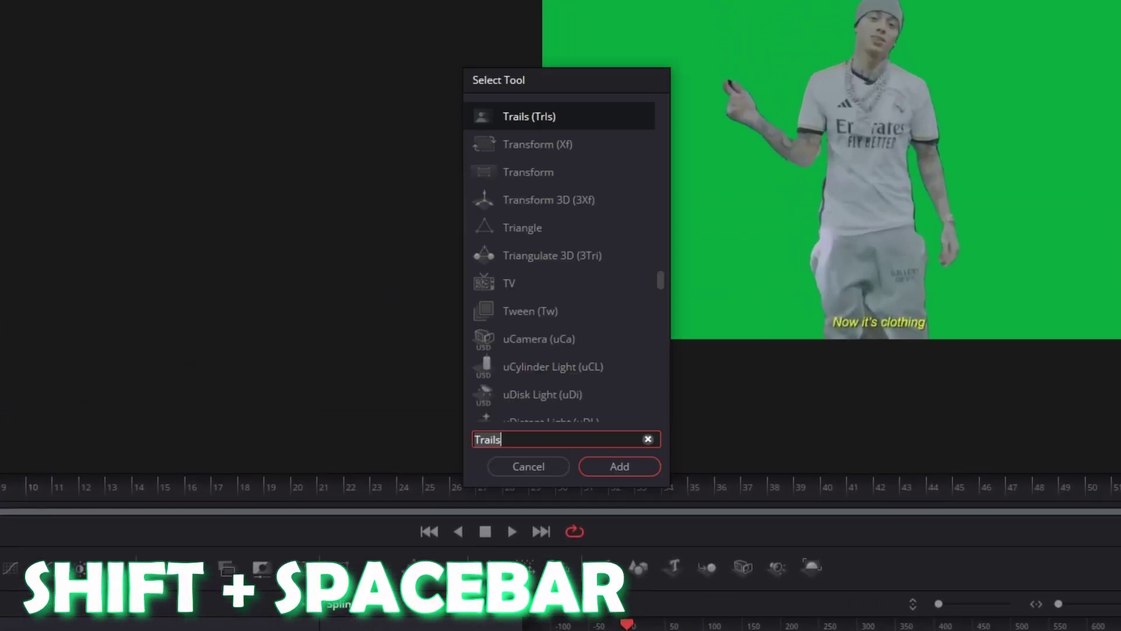
{"action": "key", "text": "BackSpace"}
{"action": "key", "text": "BackSpace"}
{"action": "key", "text": "BackSpace"}
{"action": "key", "text": "BackSpace"}
{"action": "key", "text": "BackSpace"}
{"action": "key", "text": "BackSpace"}
{"action": "type", "text": "d"}
{"action": "left_click", "coordinate": [503, 117]}
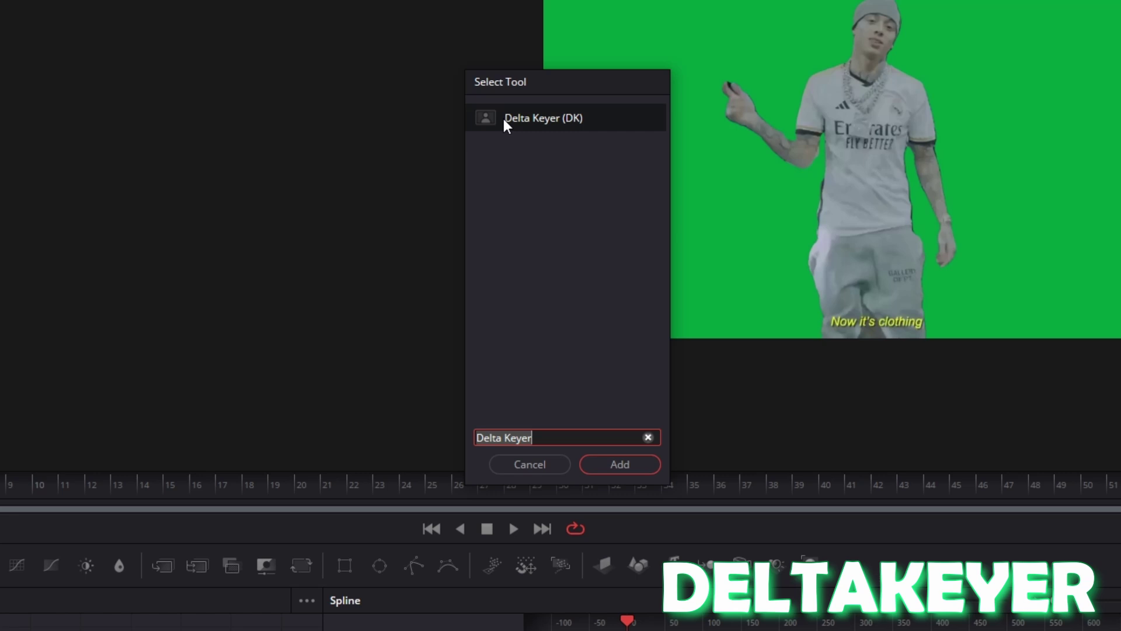
{"action": "left_click", "coordinate": [619, 466]}
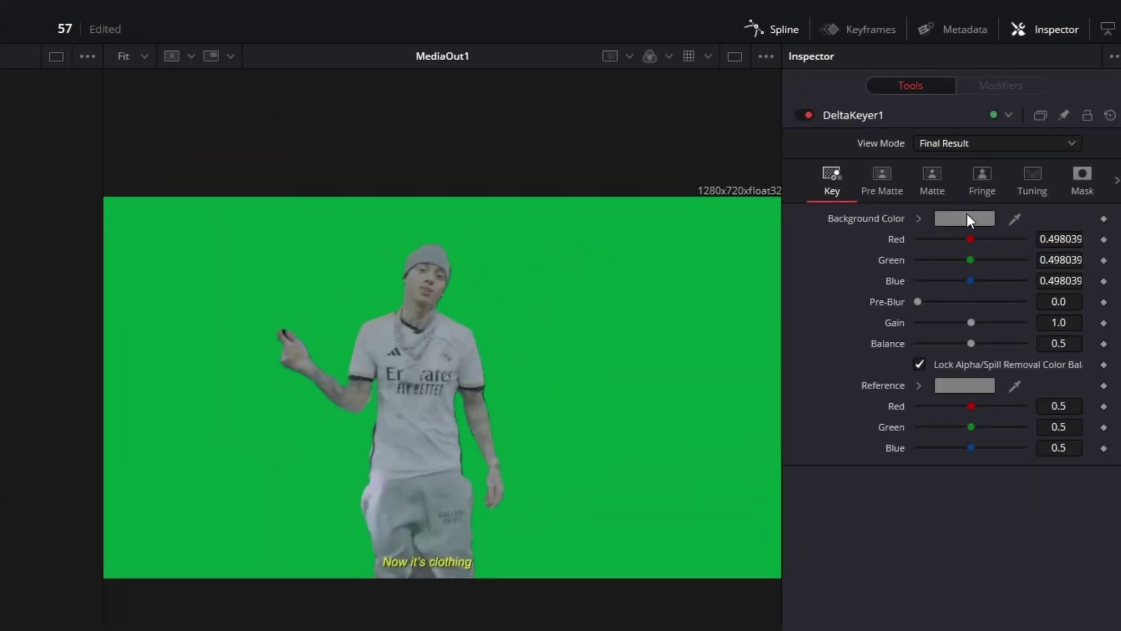
Key out the green backdrop by sampling its green from the viewer as the Delta Keyer's background colour.
{"action": "left_click", "coordinate": [967, 216]}
{"action": "left_click", "coordinate": [326, 406]}
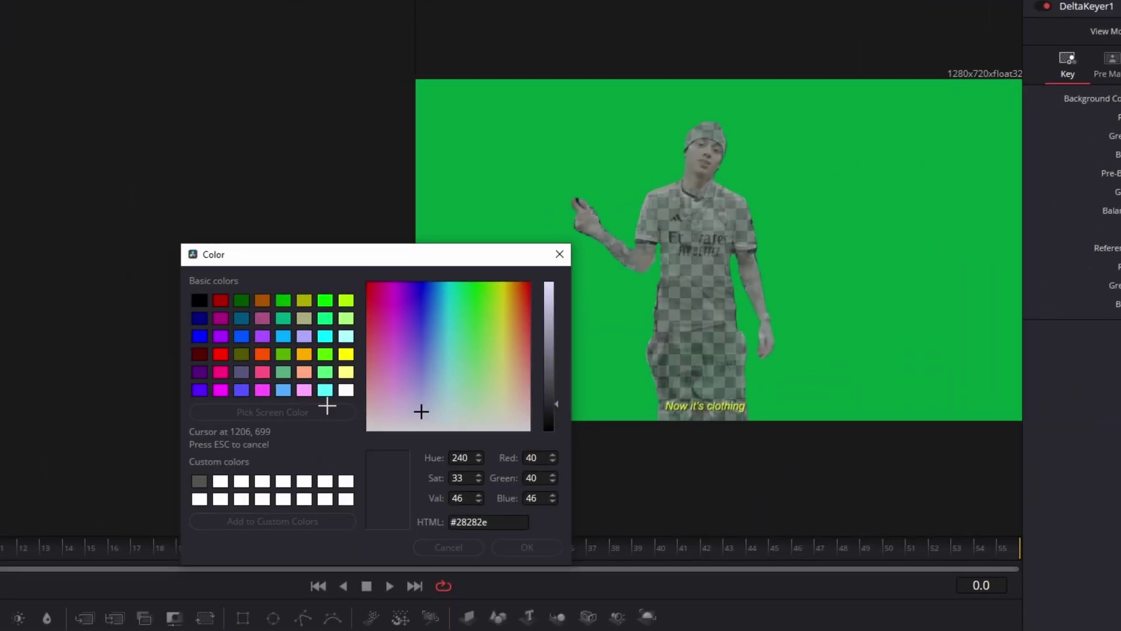
{"action": "left_click", "coordinate": [534, 396]}
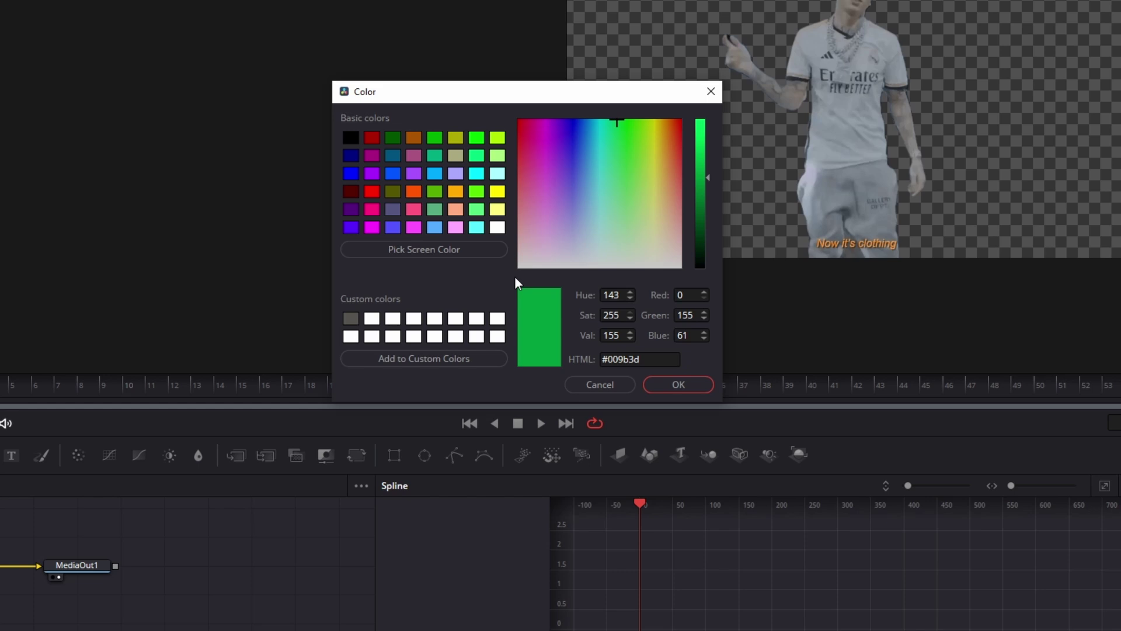
{"action": "left_click", "coordinate": [678, 385]}
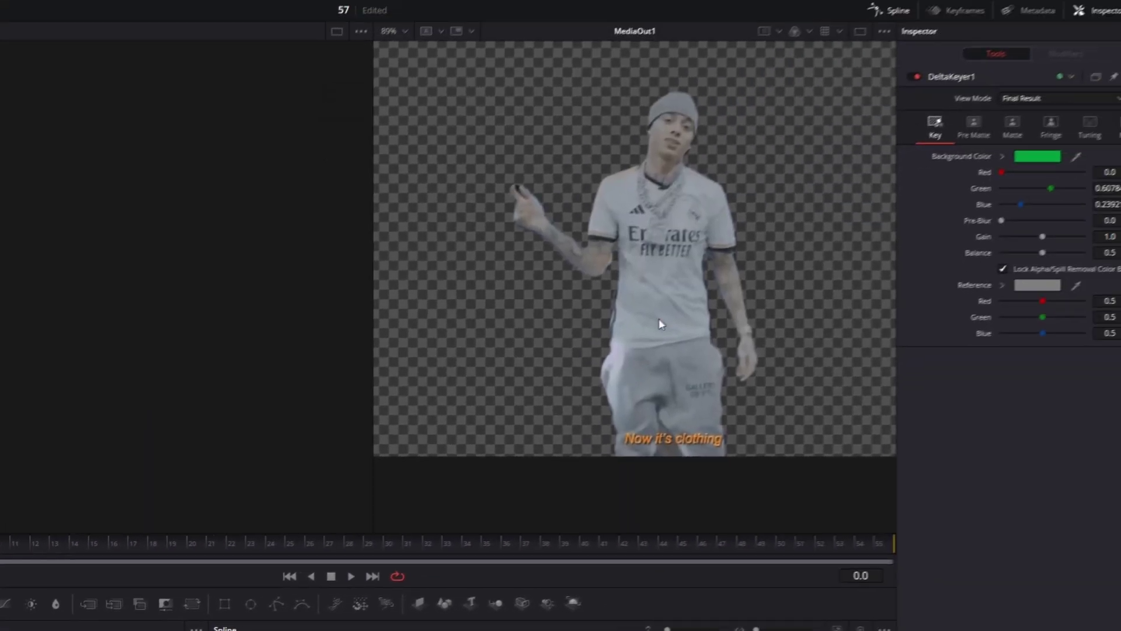
{"action": "scroll", "coordinate": [816, 238], "scroll_direction": "up", "scroll_amount": 1}
{"action": "scroll", "coordinate": [815, 230], "scroll_direction": "down", "scroll_amount": 2}
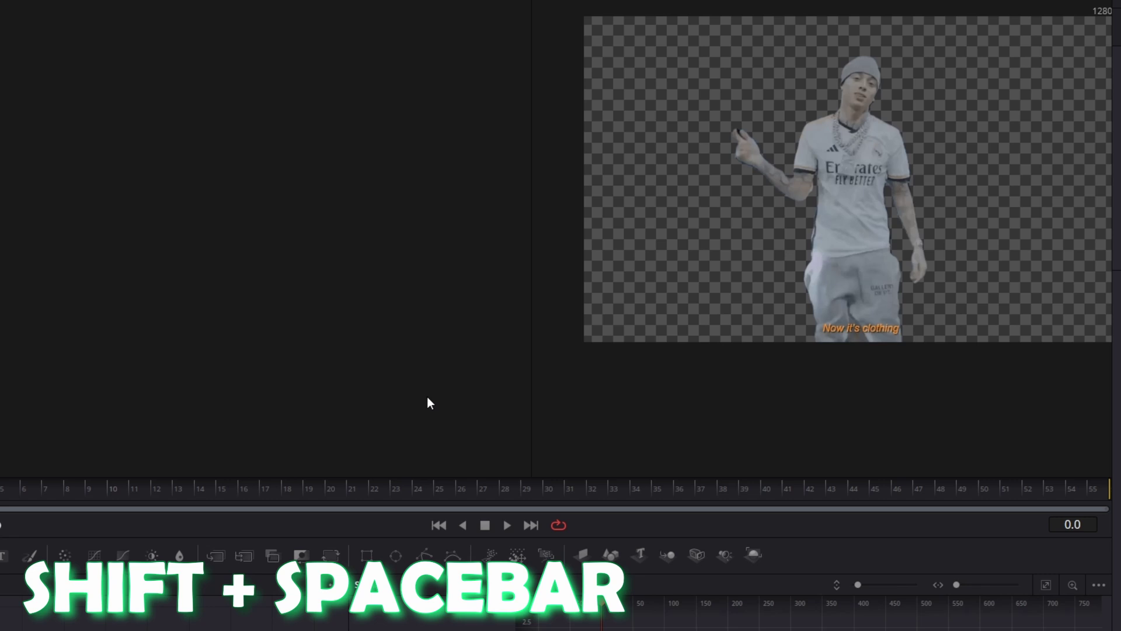
Add a Shadow tool to the keyed clip.
{"action": "key", "text": "shift+space"}
{"action": "type", "text": "shad"}
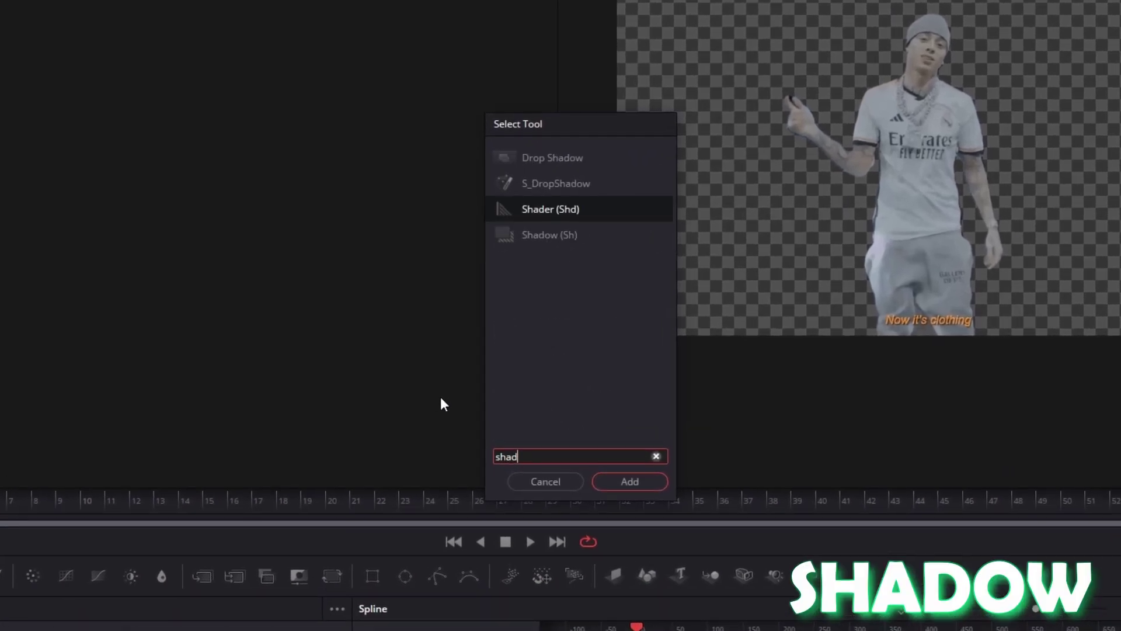
{"action": "type", "text": "ow"}
{"action": "left_click", "coordinate": [524, 212]}
{"action": "left_click", "coordinate": [606, 481]}
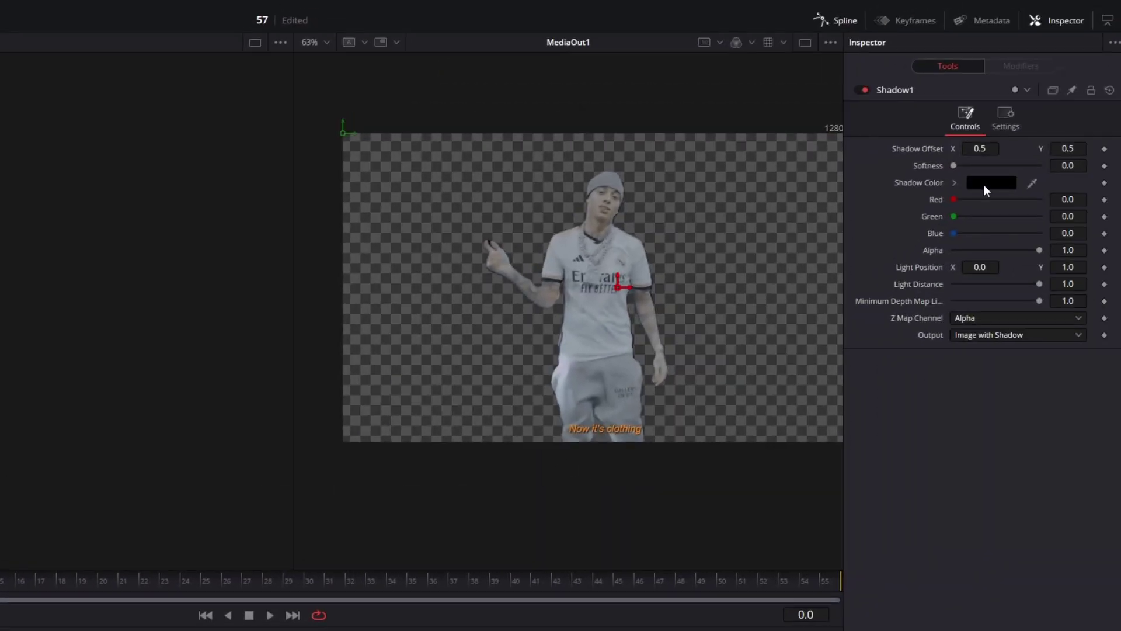
Set the Shadow tool's colour to white.
{"action": "left_click", "coordinate": [984, 185]}
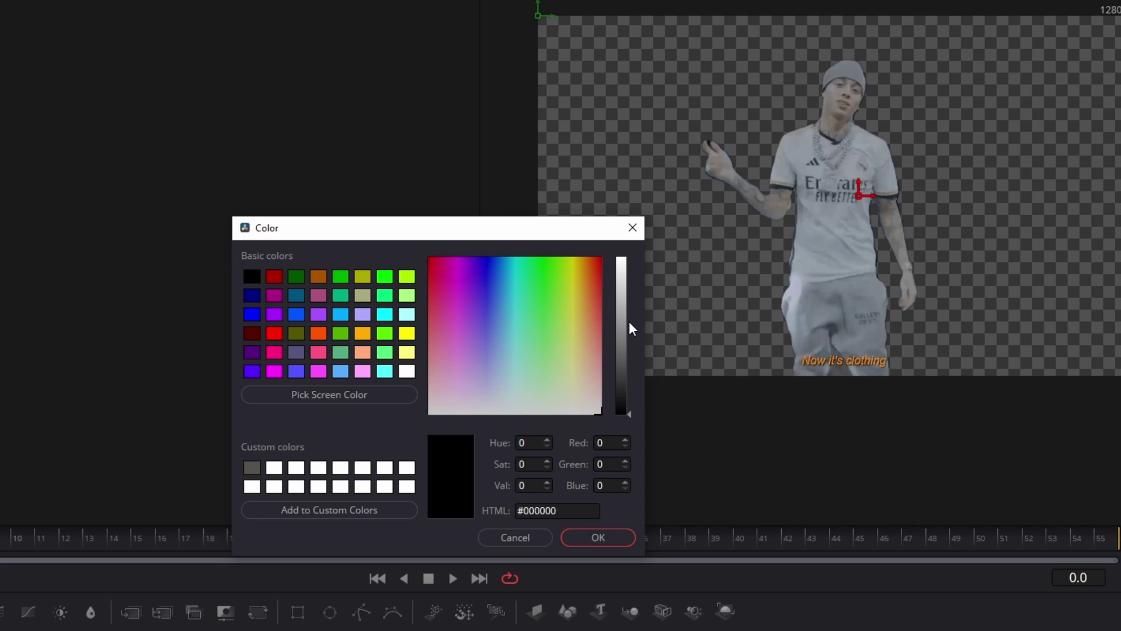
{"action": "left_click_drag", "start_coordinate": [629, 321], "coordinate": [628, 257]}
{"action": "left_click", "coordinate": [598, 538]}
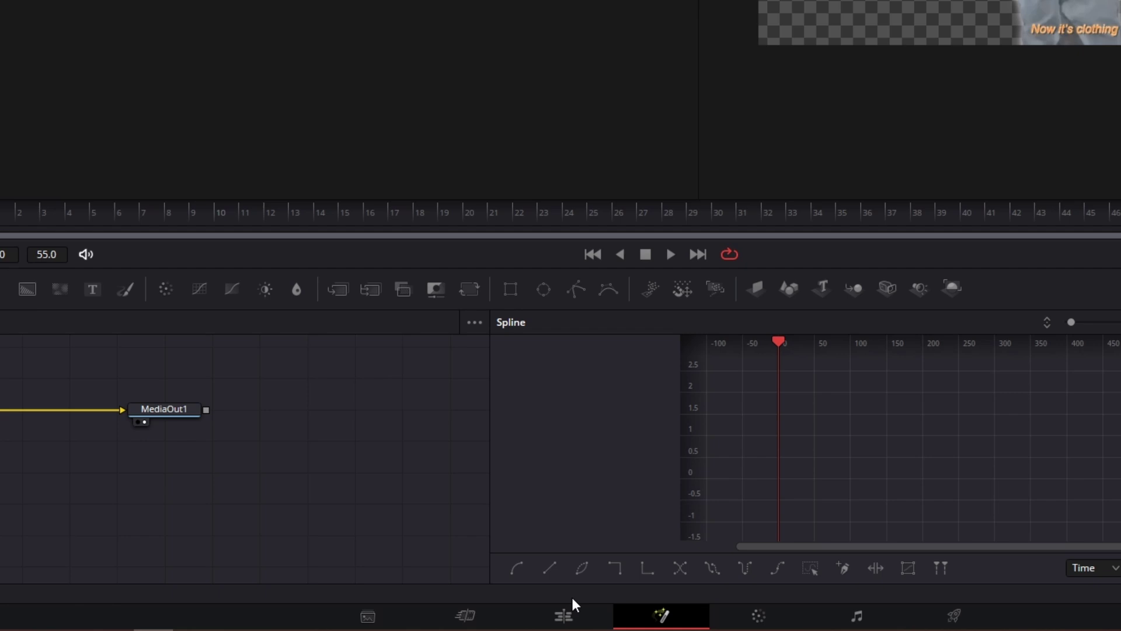
Move the keyed clip along track V2 clear of the playhead and open the short V1 clip at the playhead in Fusion.
{"action": "left_click", "coordinate": [561, 615]}
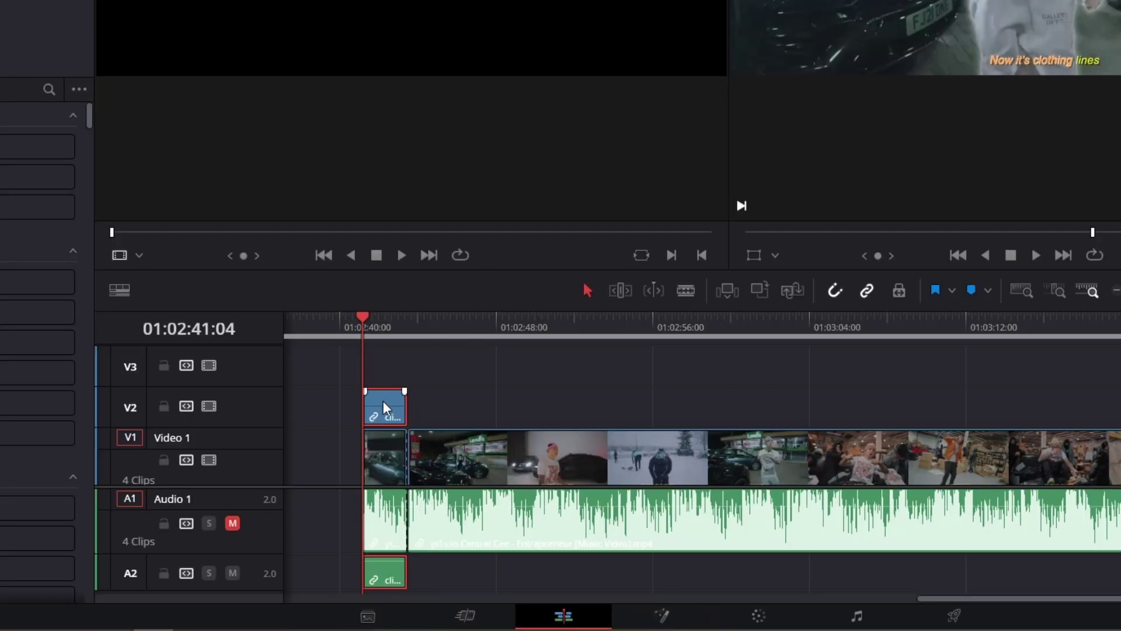
{"action": "left_click_drag", "start_coordinate": [385, 408], "coordinate": [446, 408]}
{"action": "left_click", "coordinate": [390, 461]}
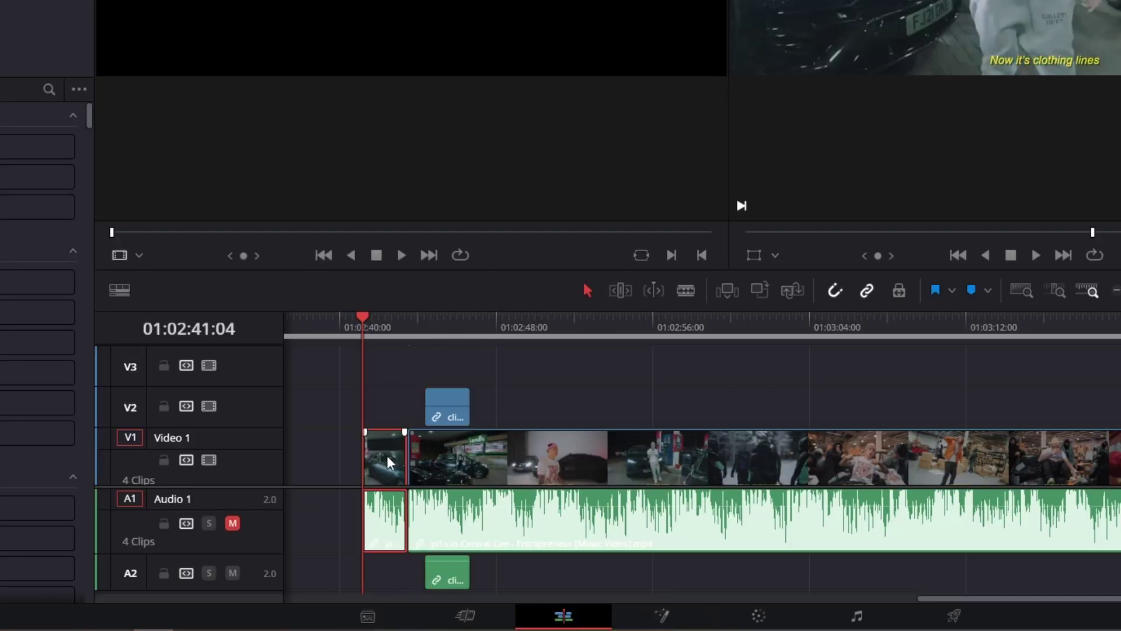
{"action": "left_click", "coordinate": [657, 615]}
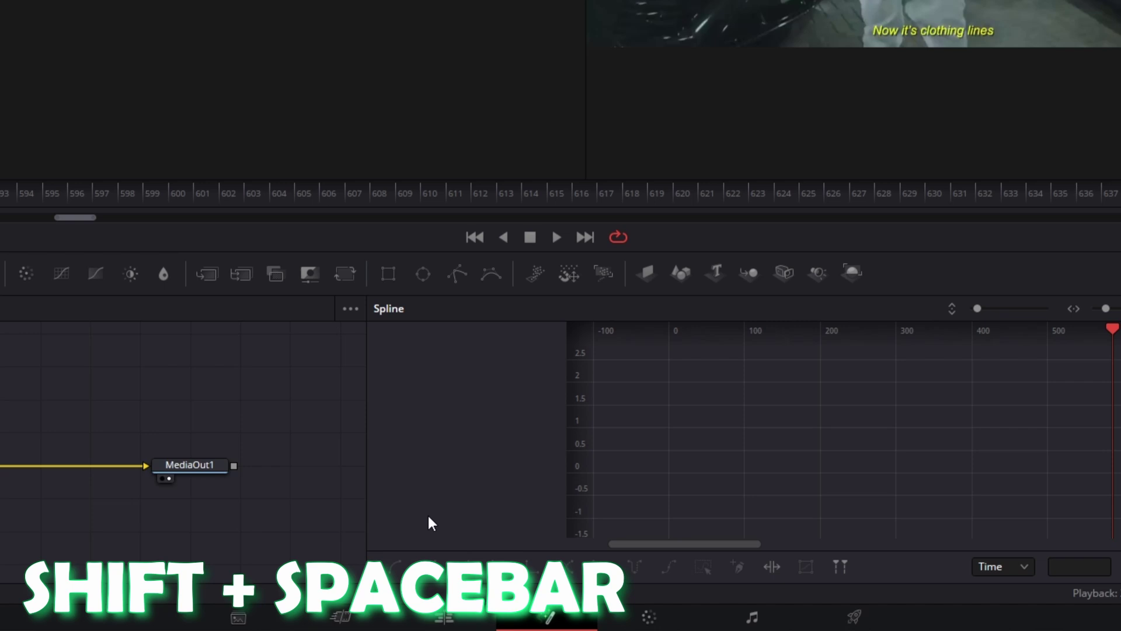
Add a Planar Tracker tool to the V1 clip.
{"action": "key", "text": "shift+space"}
{"action": "type", "text": "Shadow"}
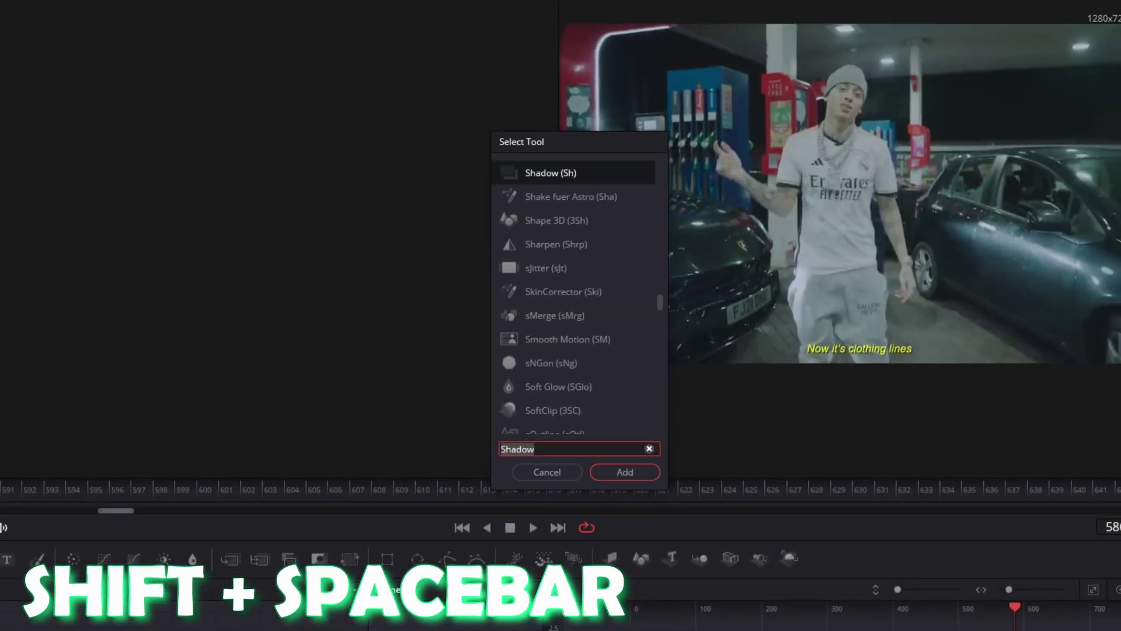
{"action": "type", "text": "Planar Tracker"}
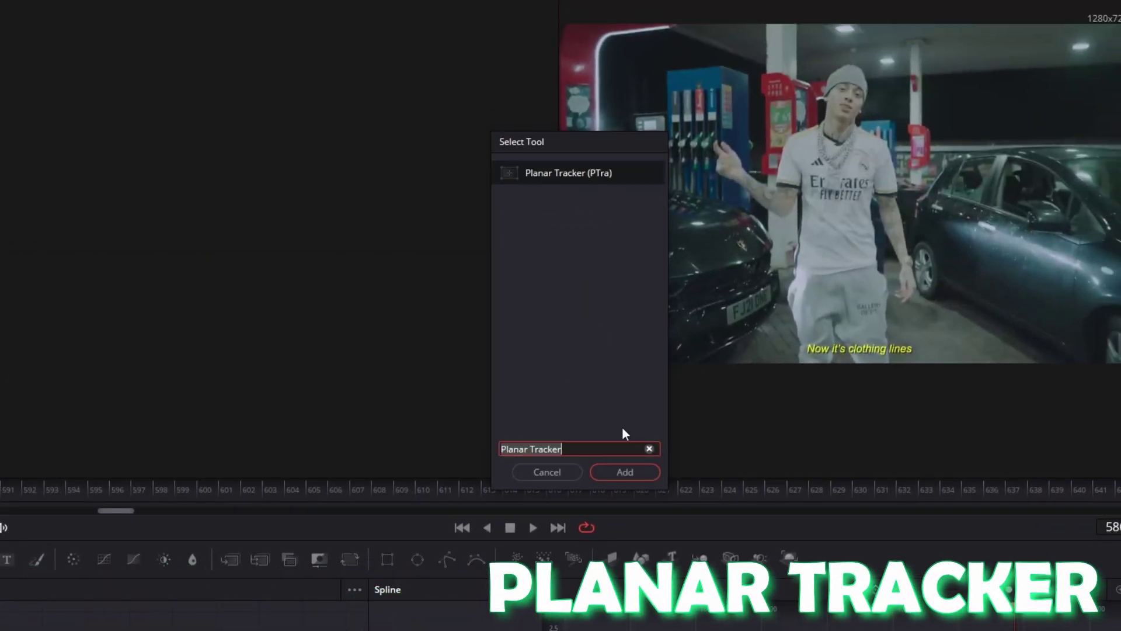
{"action": "left_click", "coordinate": [624, 472]}
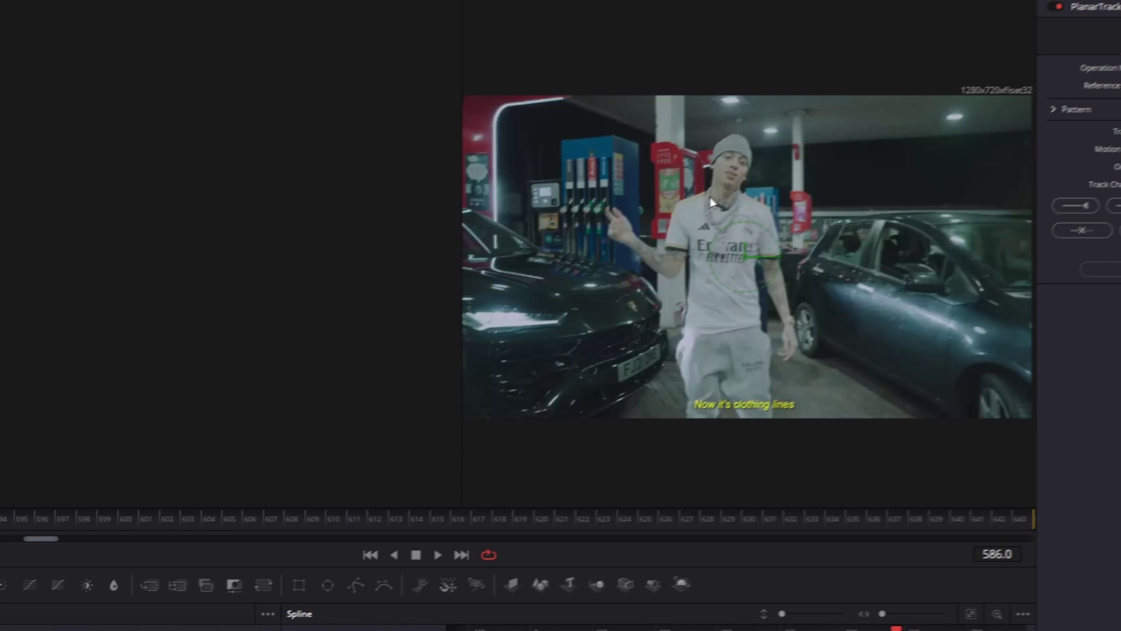
Draw a closed tracking outline around the man's head, following the beanie, face and chin.
{"action": "scroll", "coordinate": [588, 243], "scroll_direction": "up", "scroll_amount": 2}
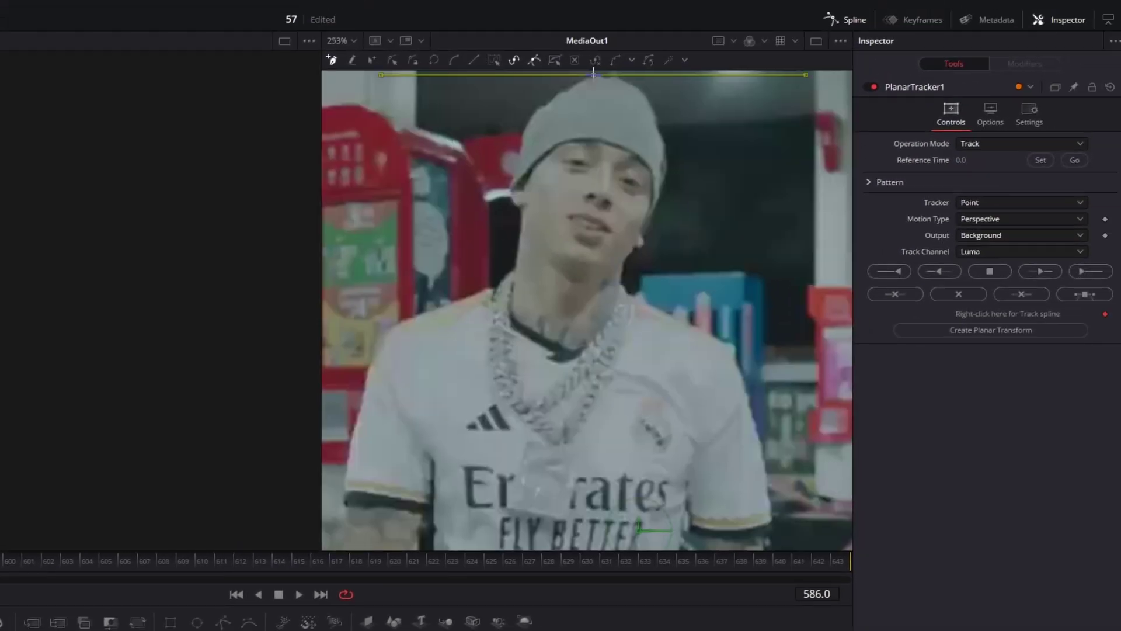
{"action": "left_click", "coordinate": [521, 140]}
{"action": "left_click", "coordinate": [518, 192]}
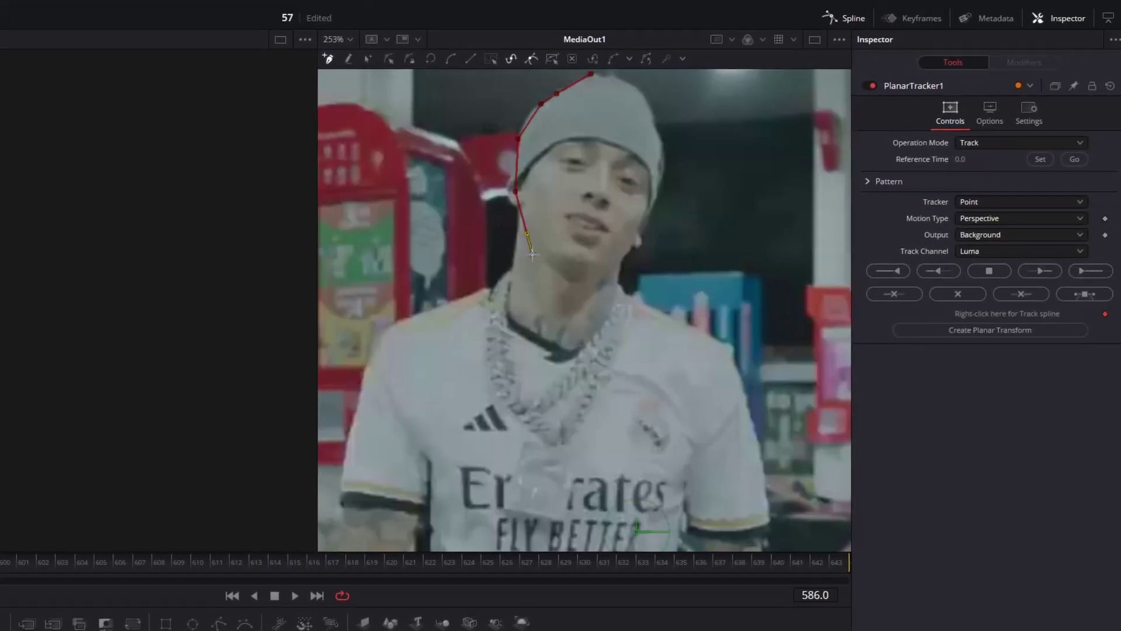
{"action": "left_click", "coordinate": [535, 256]}
{"action": "left_click", "coordinate": [576, 264]}
{"action": "left_click", "coordinate": [615, 254]}
{"action": "left_click", "coordinate": [648, 220]}
{"action": "left_click", "coordinate": [655, 162]}
{"action": "left_click", "coordinate": [654, 114]}
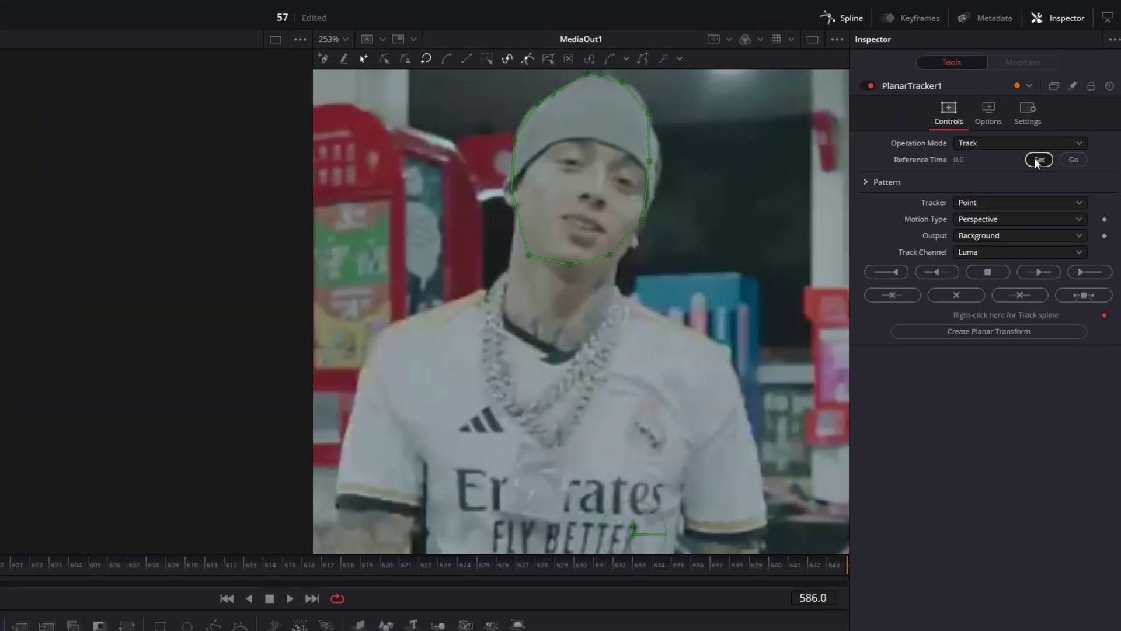
Set the tracker's reference time to 586, use Hybrid Point/Area with Translation motion, and track forward to the clip's end.
{"action": "left_click", "coordinate": [987, 202]}
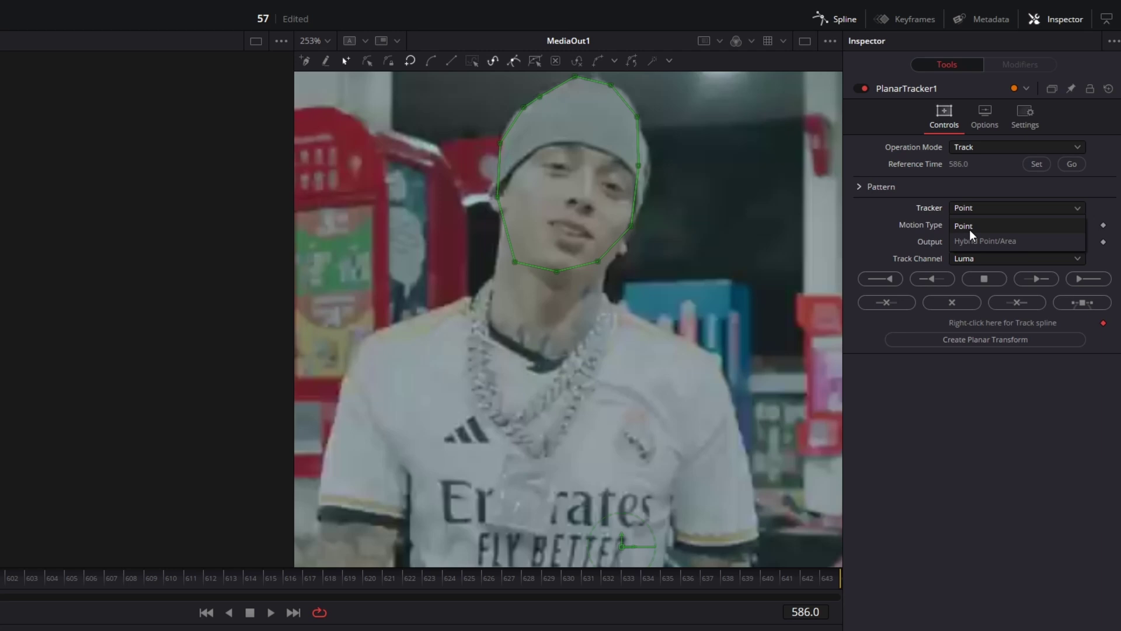
{"action": "left_click", "coordinate": [963, 245]}
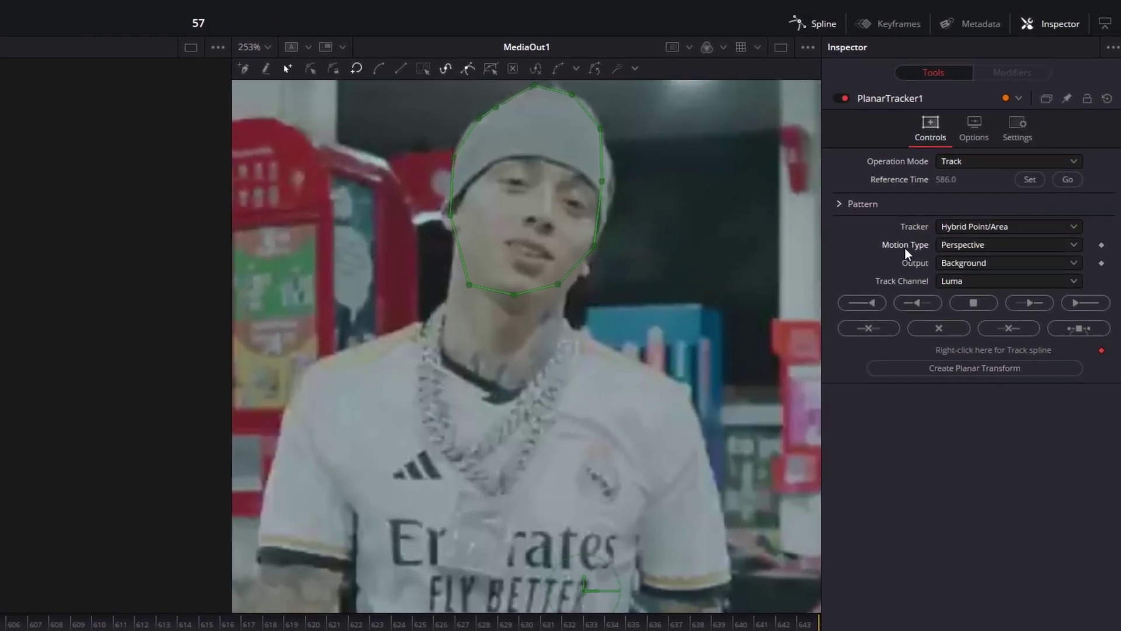
{"action": "left_click", "coordinate": [950, 249]}
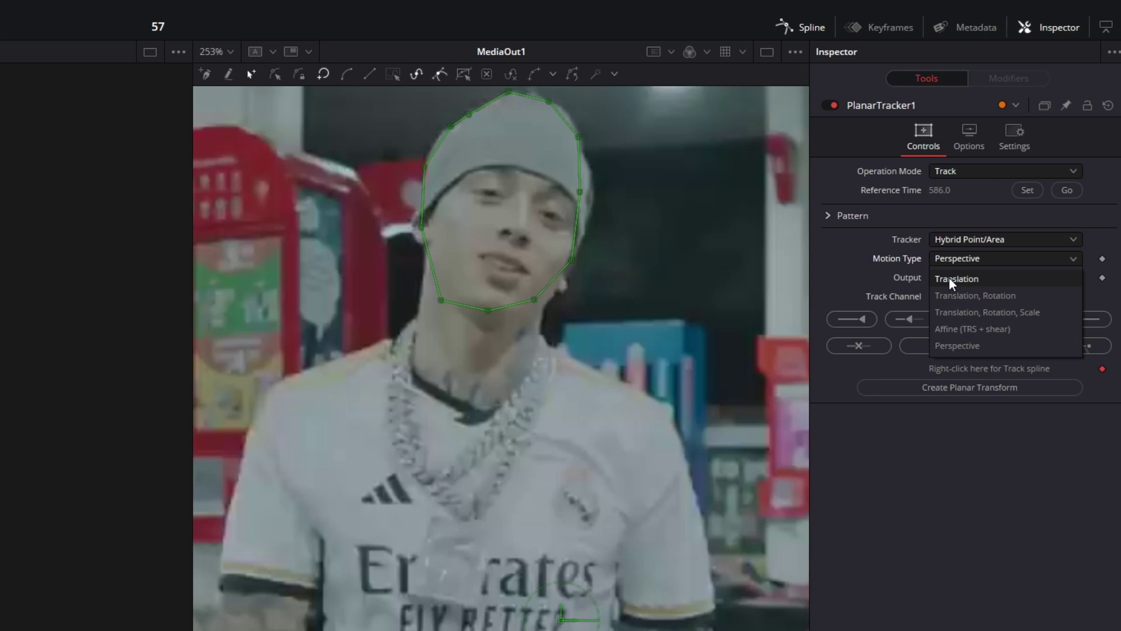
{"action": "left_click", "coordinate": [953, 268]}
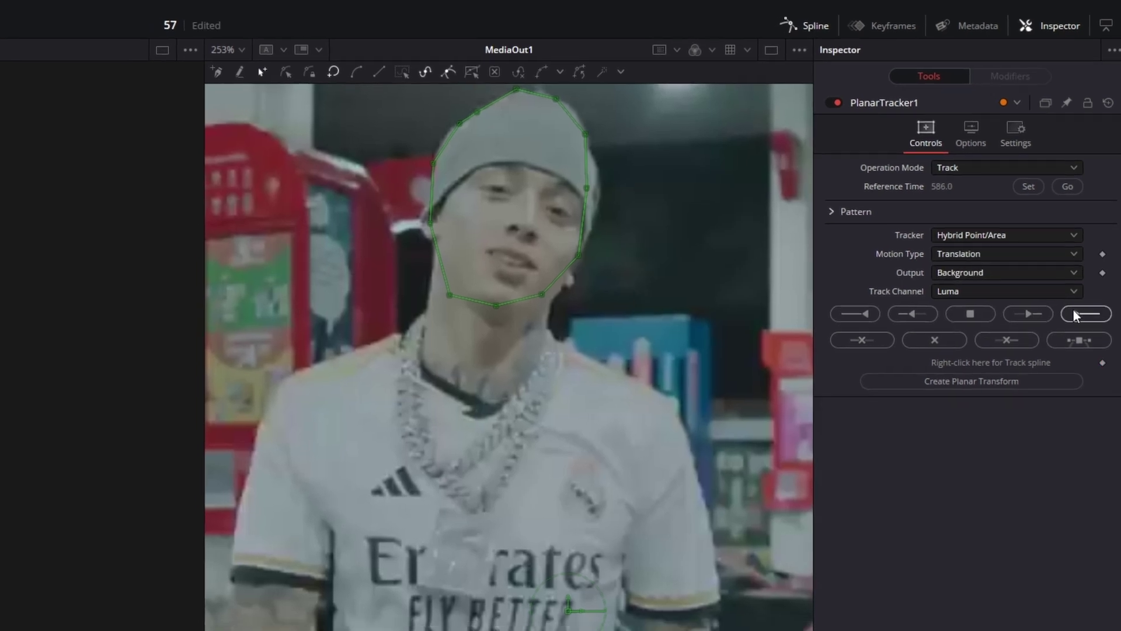
{"action": "left_click", "coordinate": [1074, 312]}
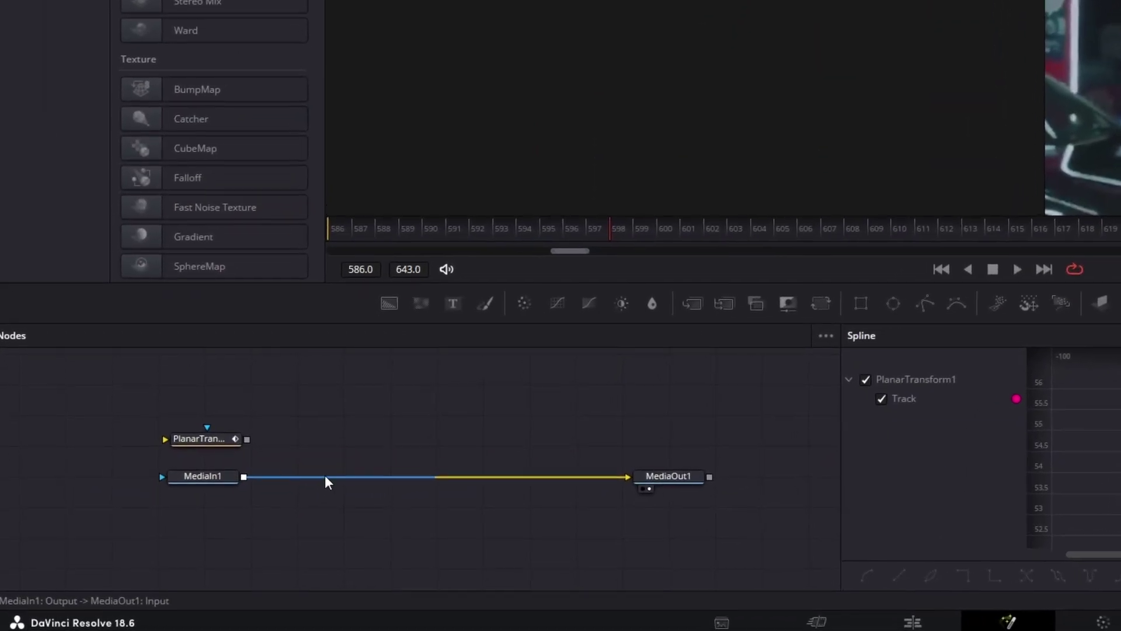
Merge a text node over the source footage and enter "TEXT BEHIND PERSON" on two lines as its text.
{"action": "scroll", "coordinate": [222, 444], "scroll_direction": "up", "scroll_amount": 5}
{"action": "left_click", "coordinate": [205, 424]}
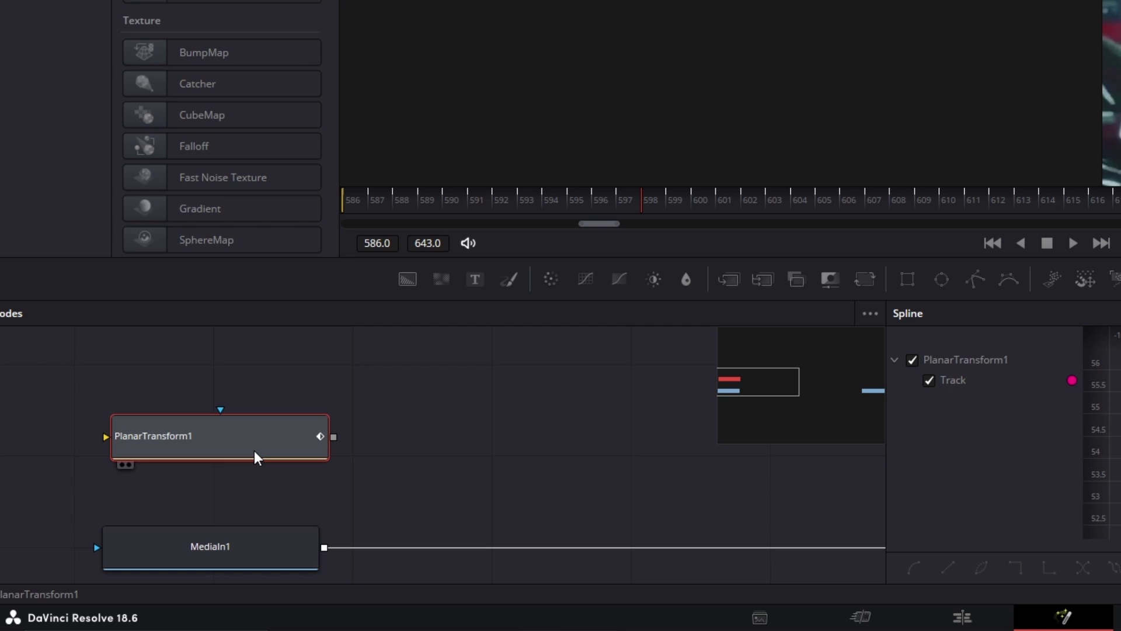
{"action": "scroll", "coordinate": [254, 450], "scroll_direction": "down", "scroll_amount": 2}
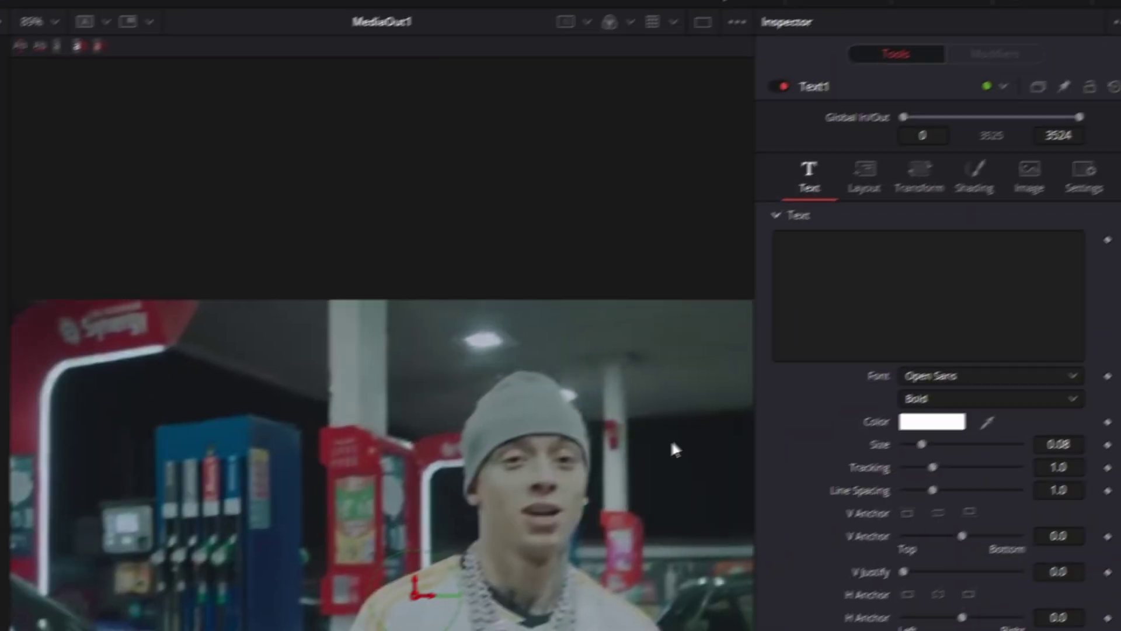
{"action": "left_click", "coordinate": [882, 317]}
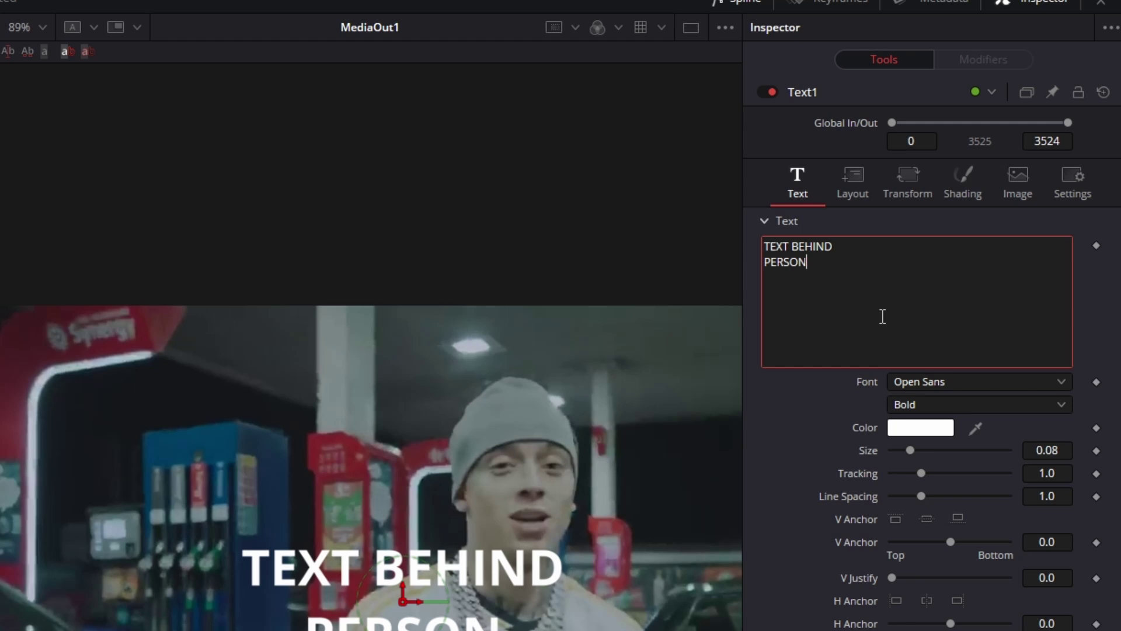
Change the text's shading type to Gradient and set the gradient's starting colour to yellow.
{"action": "left_click", "coordinate": [961, 180]}
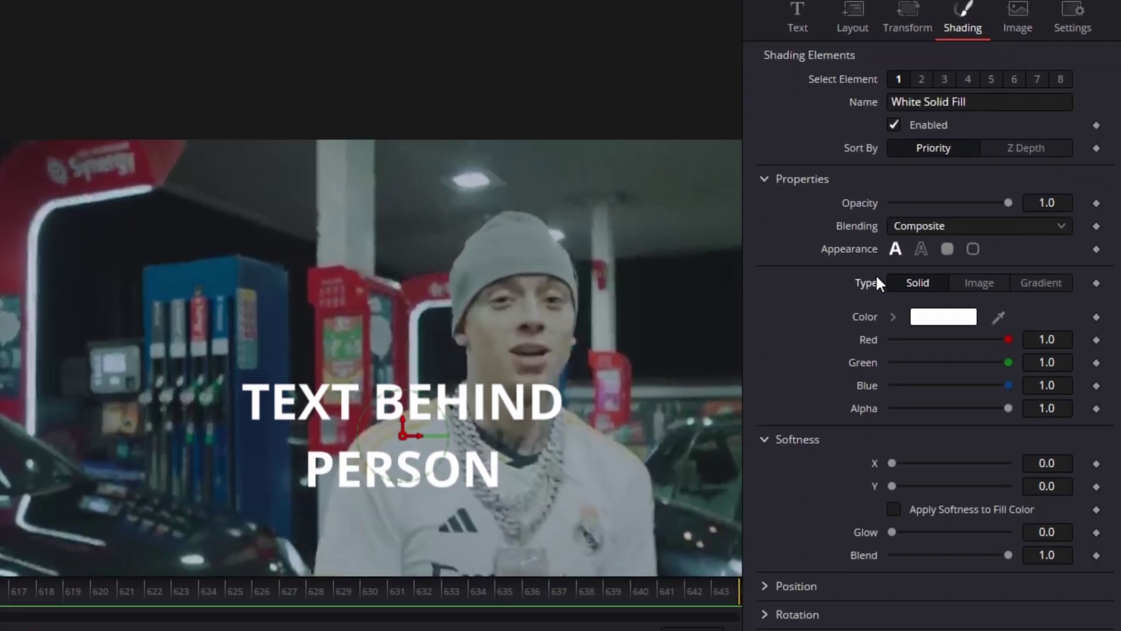
{"action": "left_click", "coordinate": [1036, 282]}
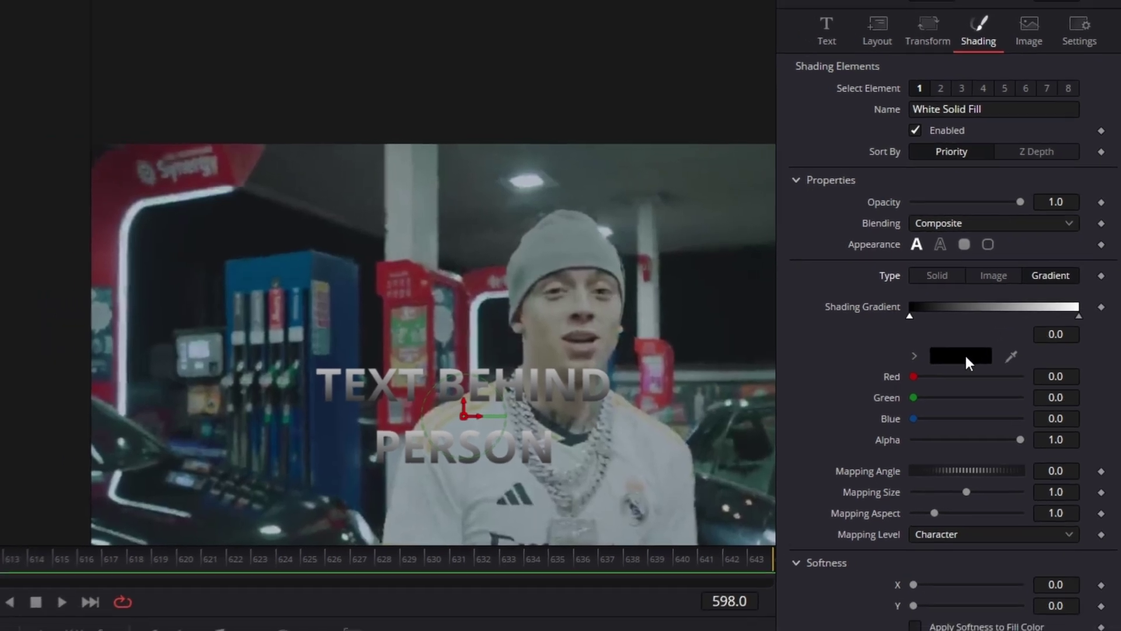
{"action": "left_click", "coordinate": [944, 366]}
{"action": "left_click", "coordinate": [303, 282]}
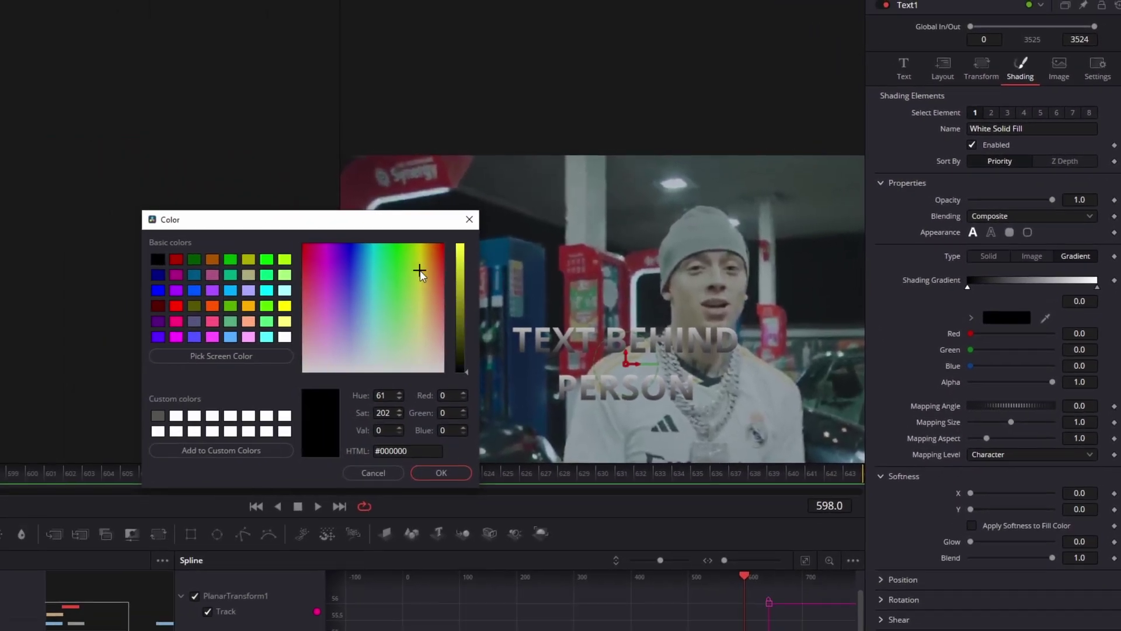
{"action": "left_click", "coordinate": [440, 473]}
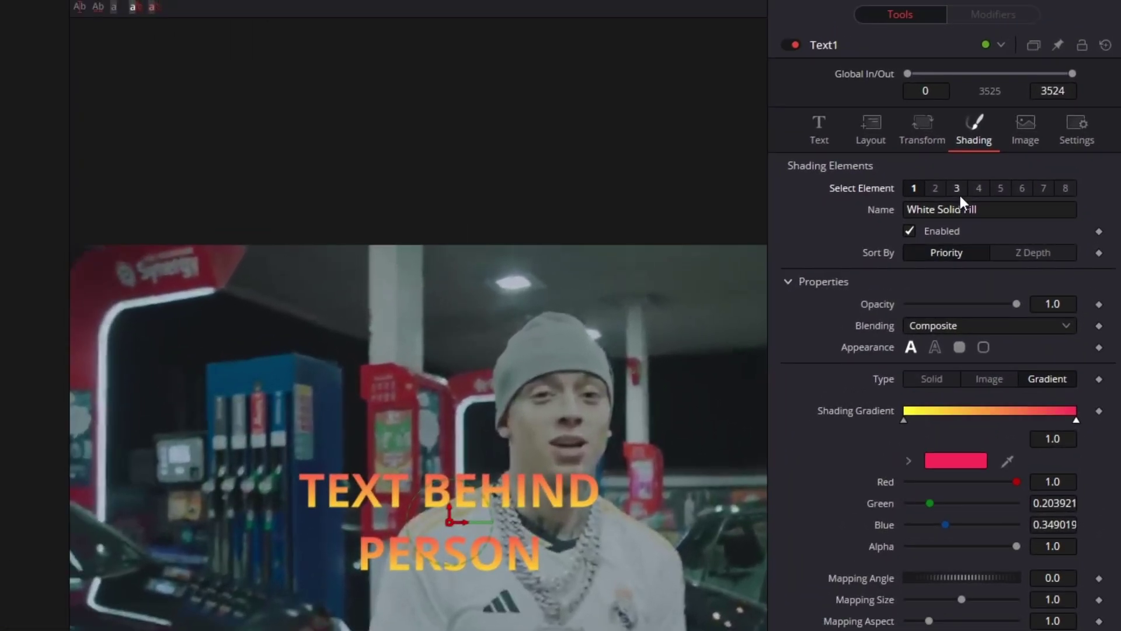
Set the text gradient's end colour to orange-red and enable shading element 3, the Black Shadow.
{"action": "left_click", "coordinate": [1009, 116]}
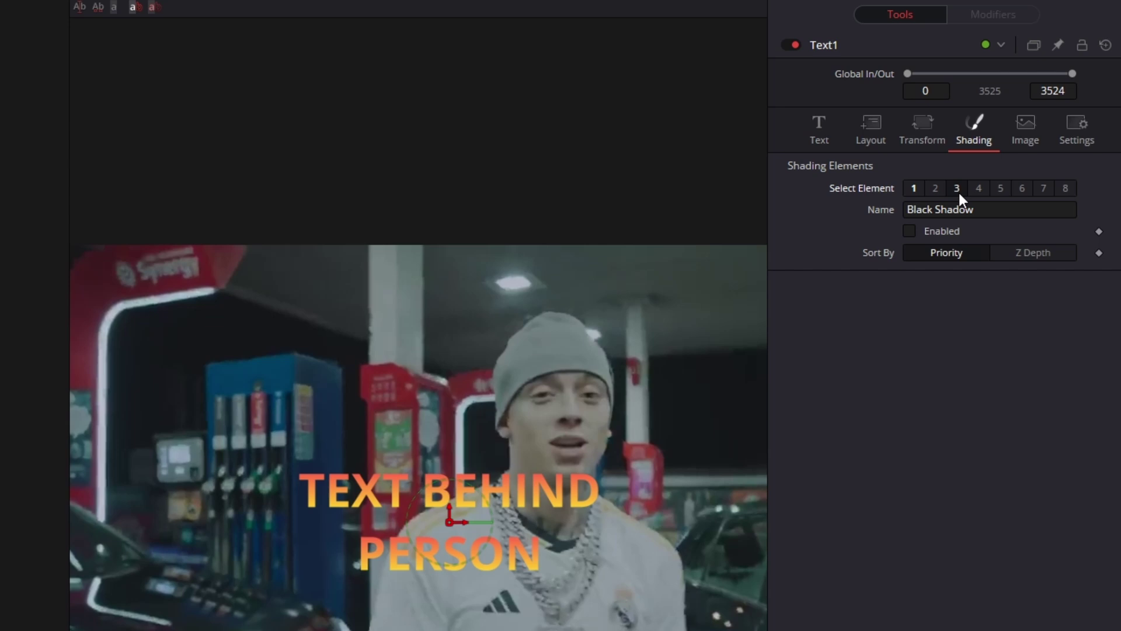
{"action": "left_click", "coordinate": [915, 232]}
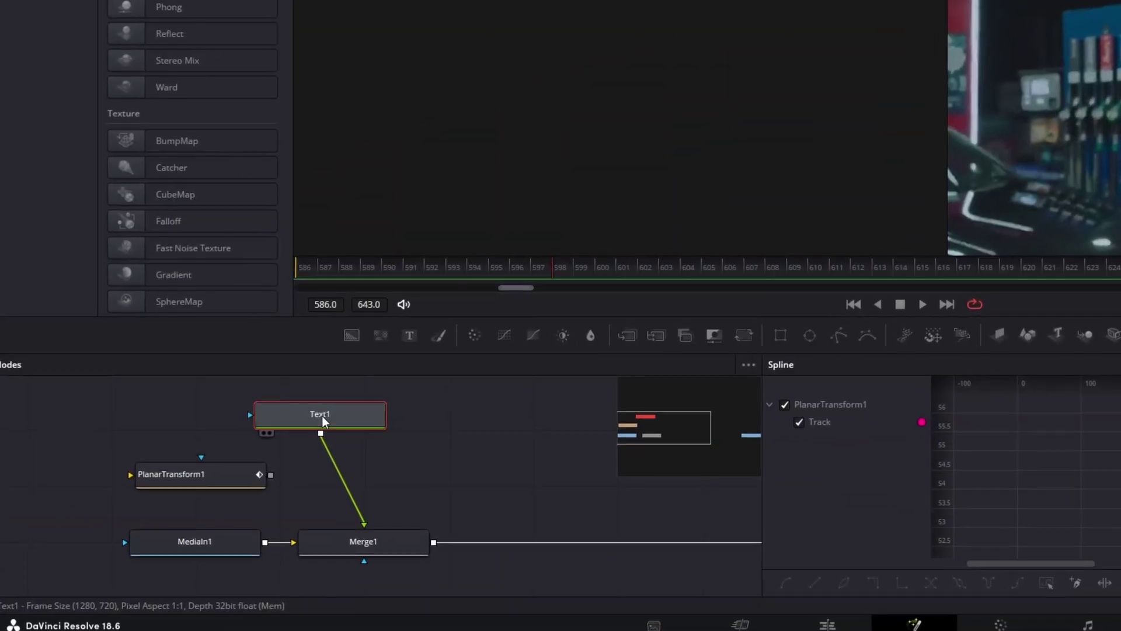
Add a Soft Glow node after the text node and reduce the glow's gain.
{"action": "key", "text": "shift+space"}
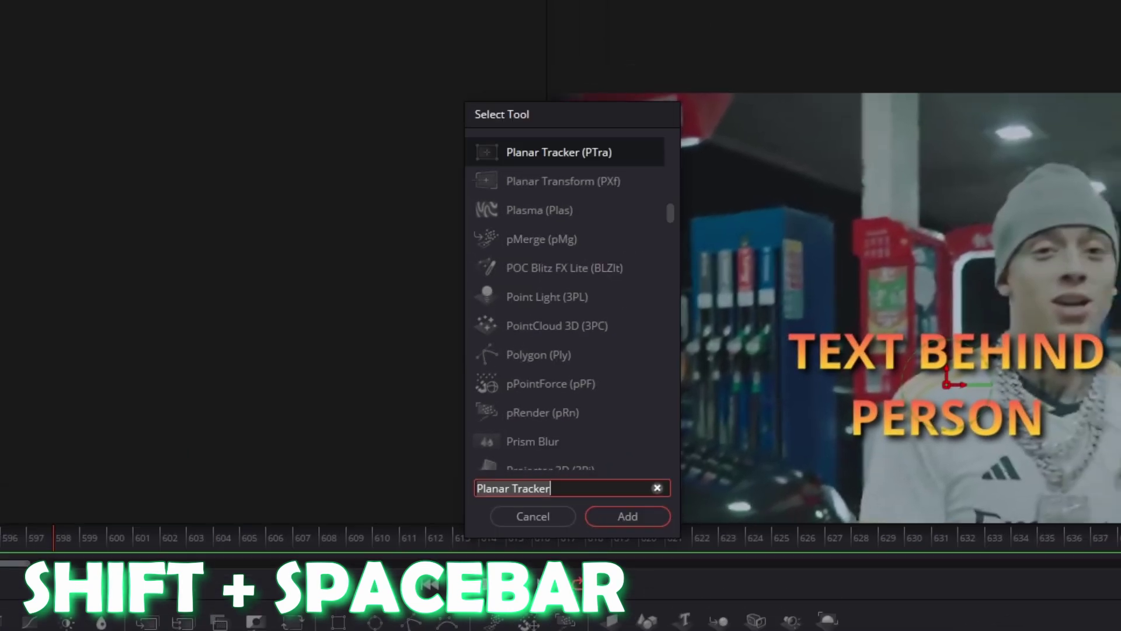
{"action": "type", "text": "so"}
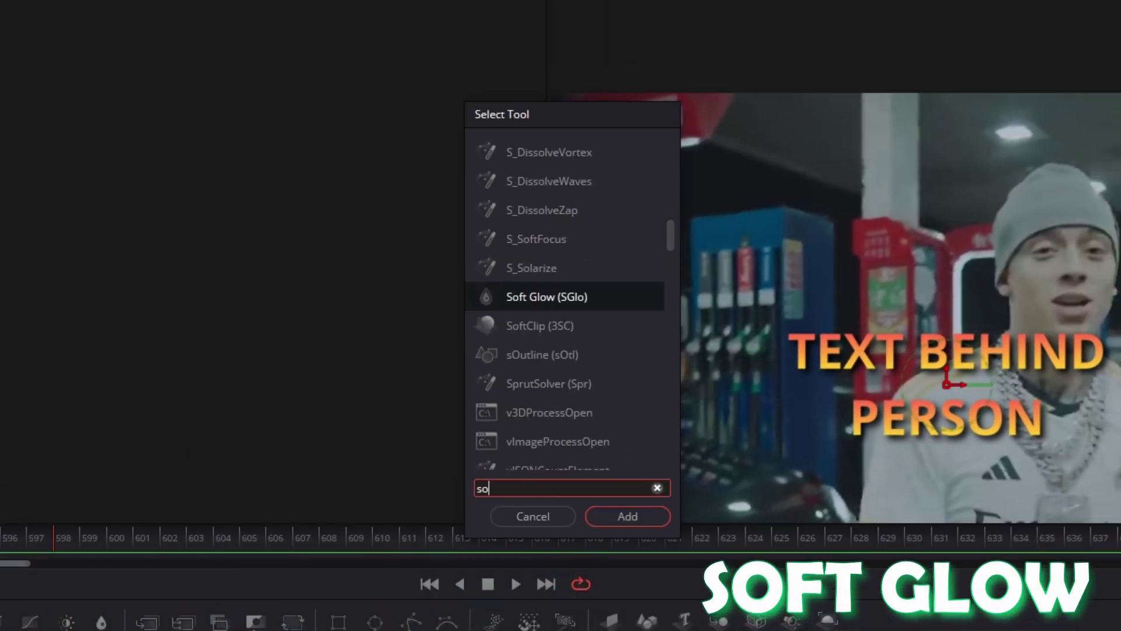
{"action": "type", "text": "ftglow"}
{"action": "left_click", "coordinate": [616, 515]}
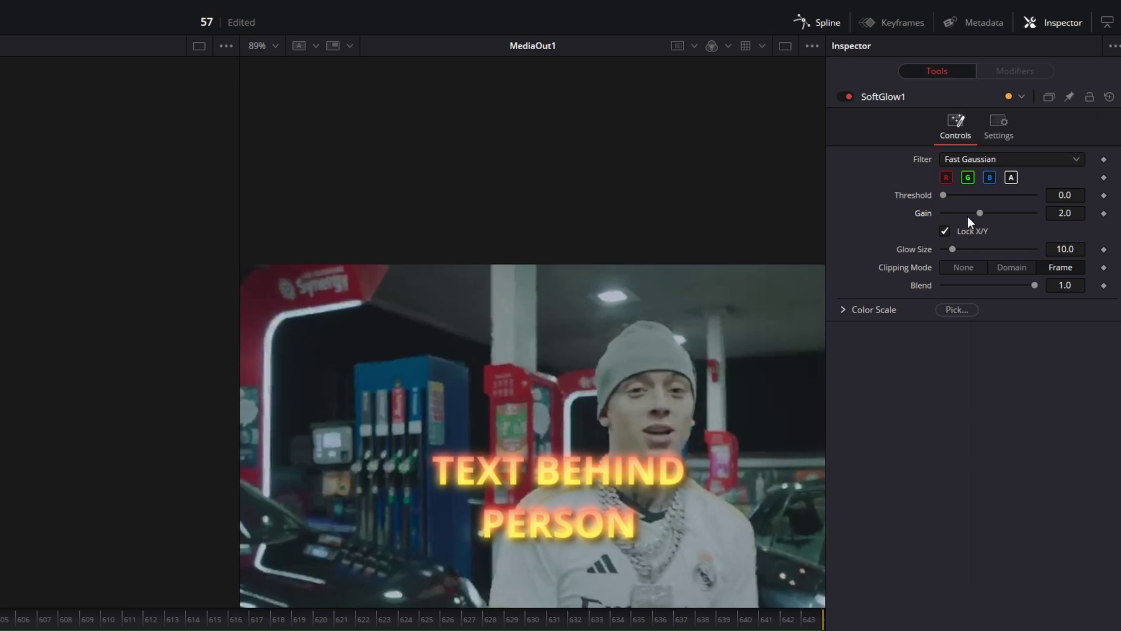
{"action": "left_click_drag", "start_coordinate": [1098, 169], "coordinate": [1085, 168]}
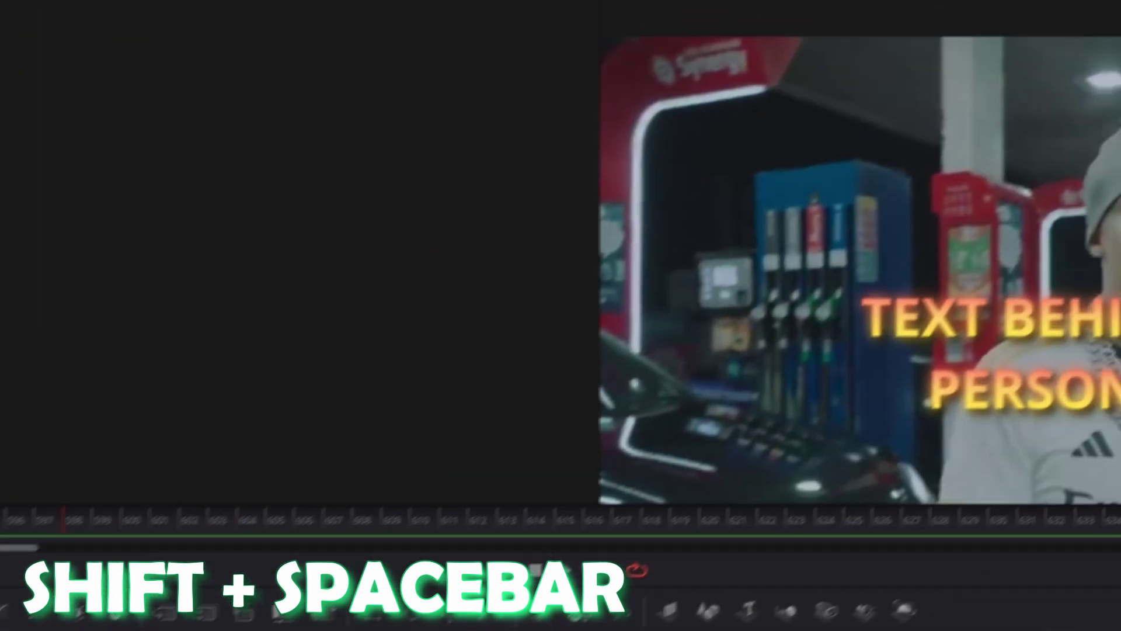
Add a Light Rays node after the Soft Glow node.
{"action": "key", "text": "shift+space"}
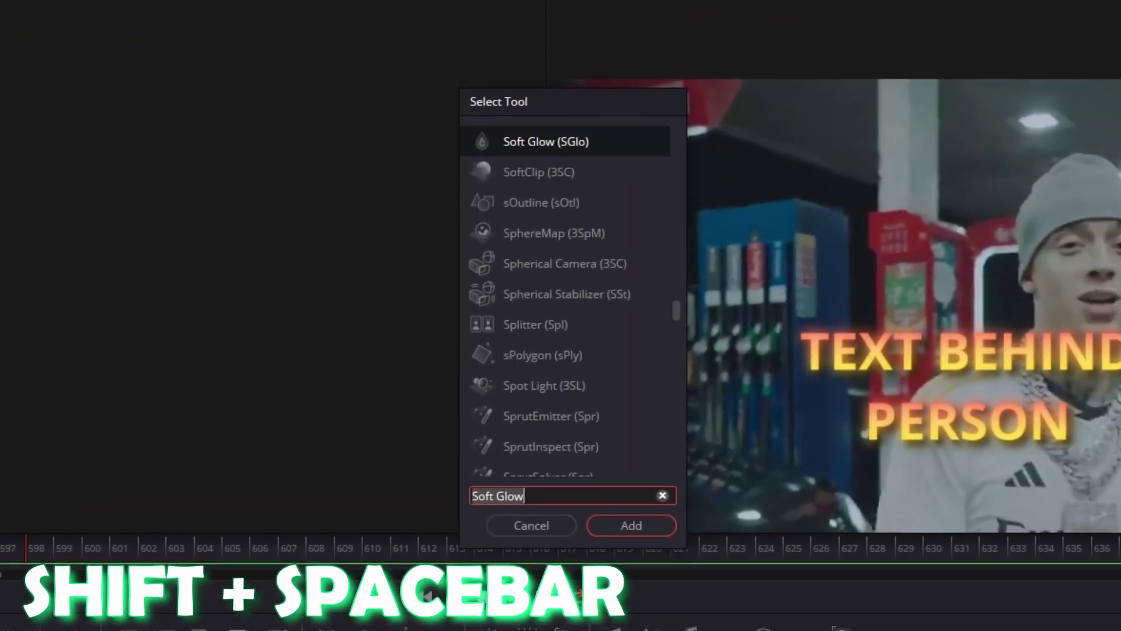
{"action": "type", "text": "light rays"}
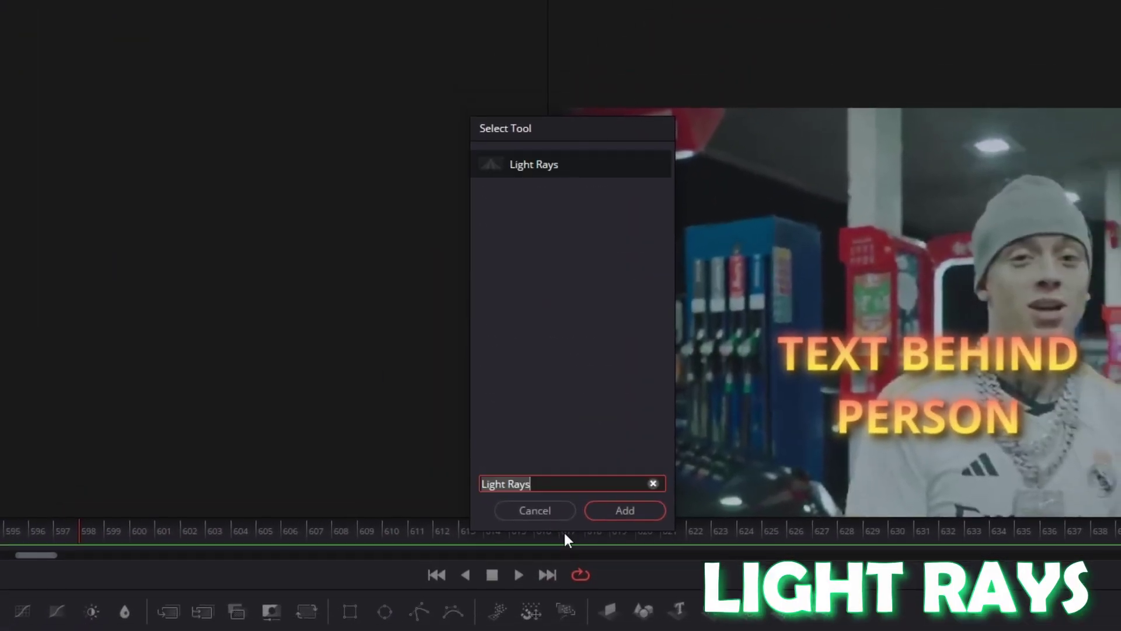
{"action": "left_click", "coordinate": [624, 510]}
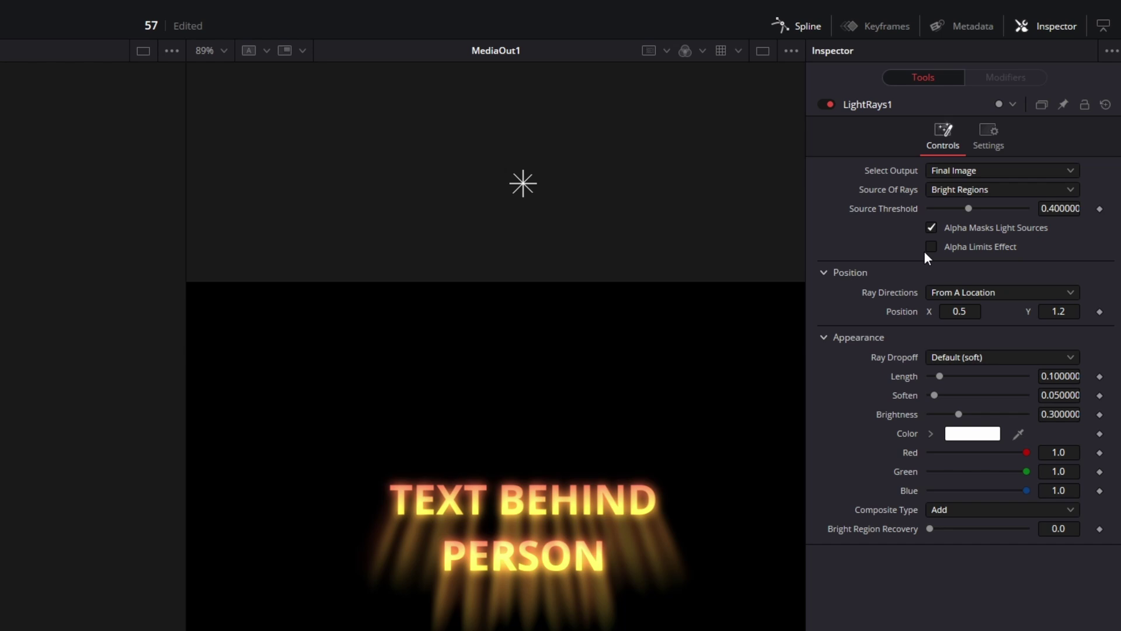
Enable Alpha Limits Effect on the light rays and shorten the ray length slightly.
{"action": "left_click", "coordinate": [939, 376]}
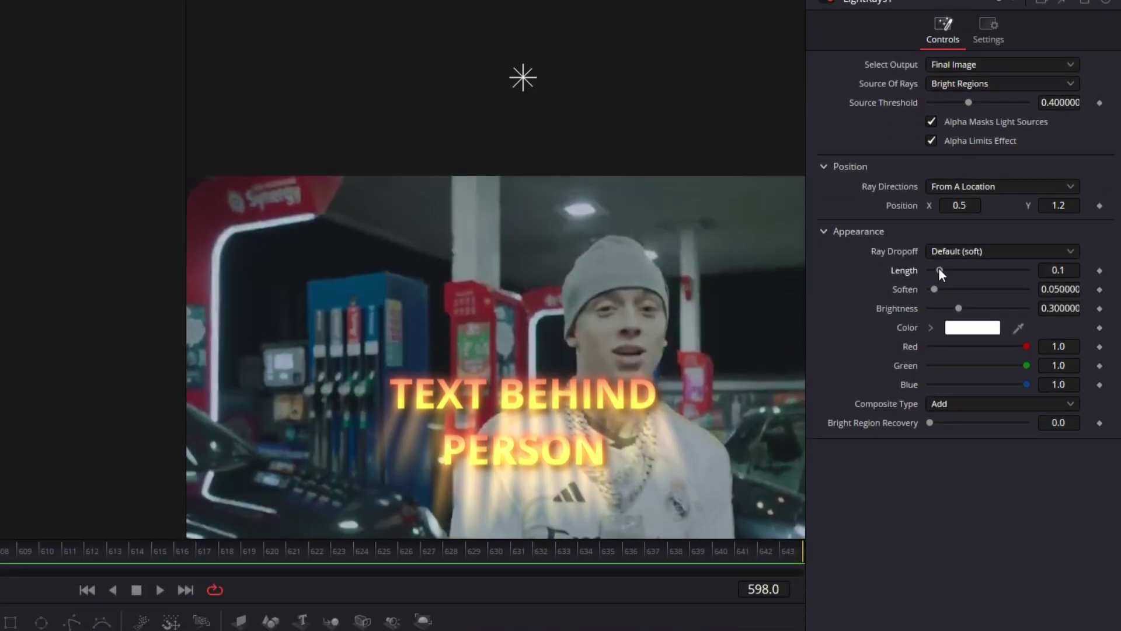
{"action": "left_click_drag", "start_coordinate": [937, 375], "coordinate": [935, 377]}
{"action": "left_click_drag", "start_coordinate": [934, 283], "coordinate": [934, 274]}
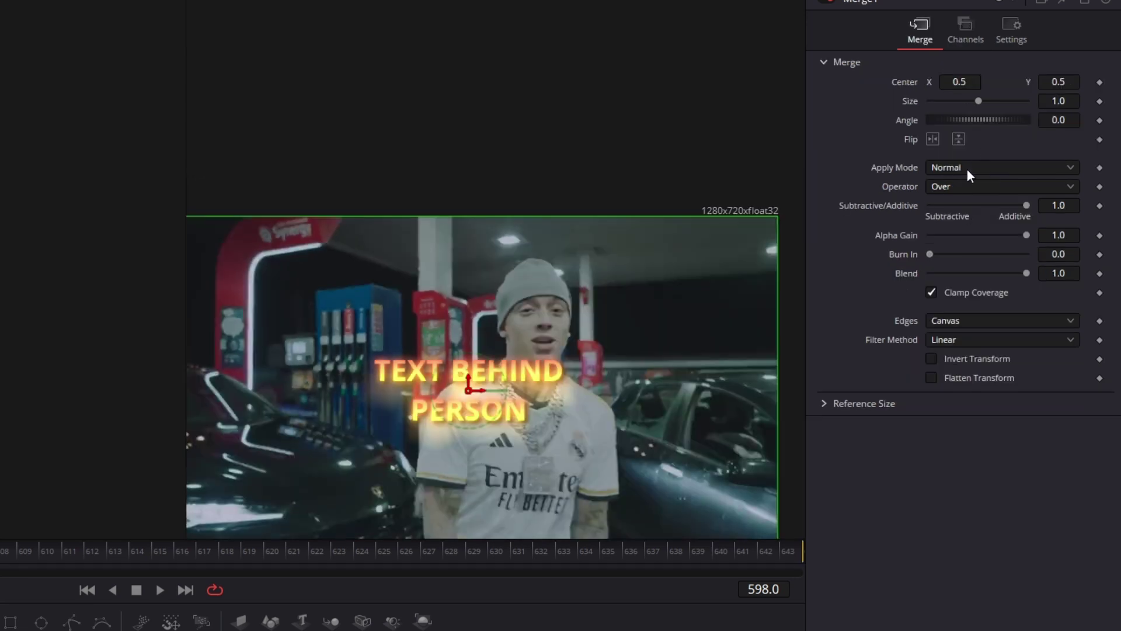
Insert the planar transform node between Light Rays and Merge, and scrub the clip to check the text's tracking.
{"action": "scroll", "coordinate": [524, 360], "scroll_direction": "up", "scroll_amount": 3}
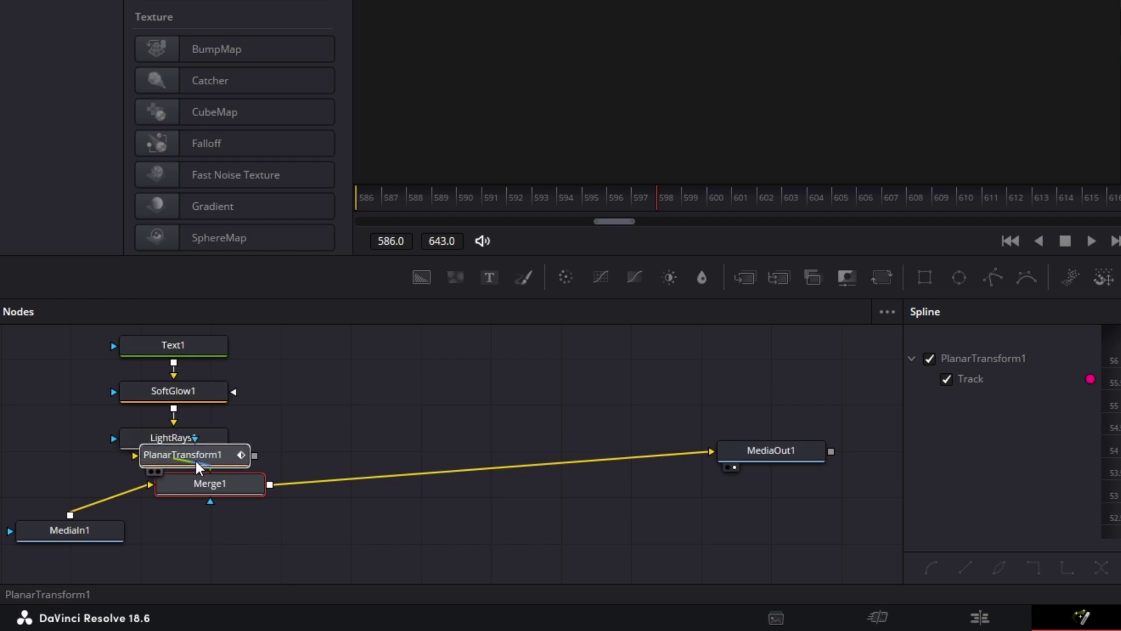
{"action": "left_click_drag", "start_coordinate": [431, 199], "coordinate": [946, 198]}
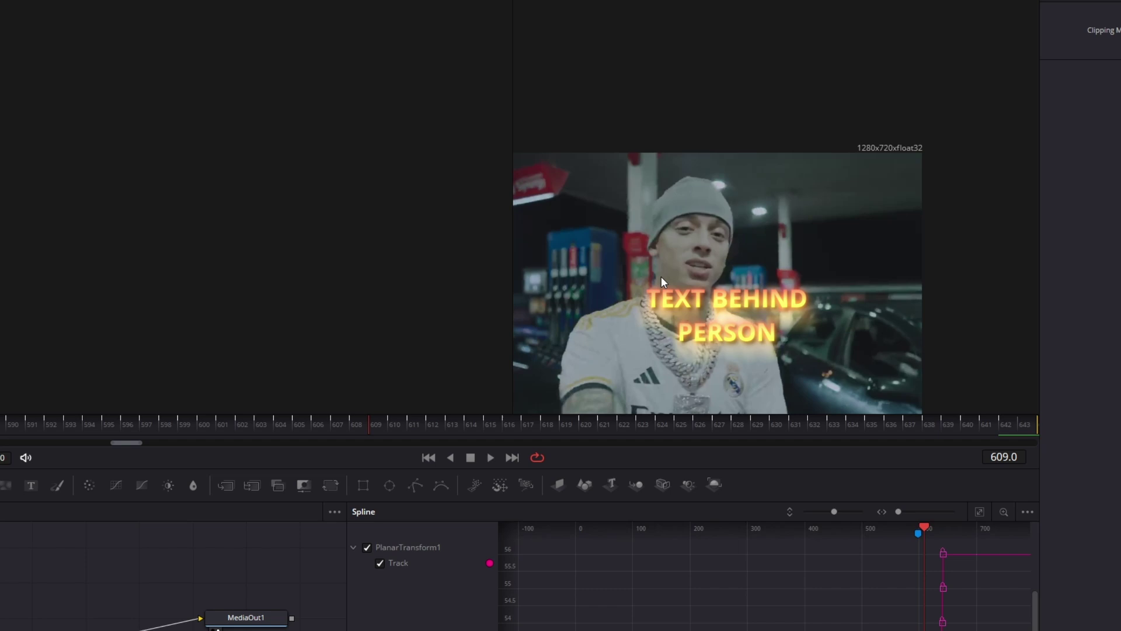
Add a Waviness node after the planar transform node.
{"action": "key", "text": "shift+space"}
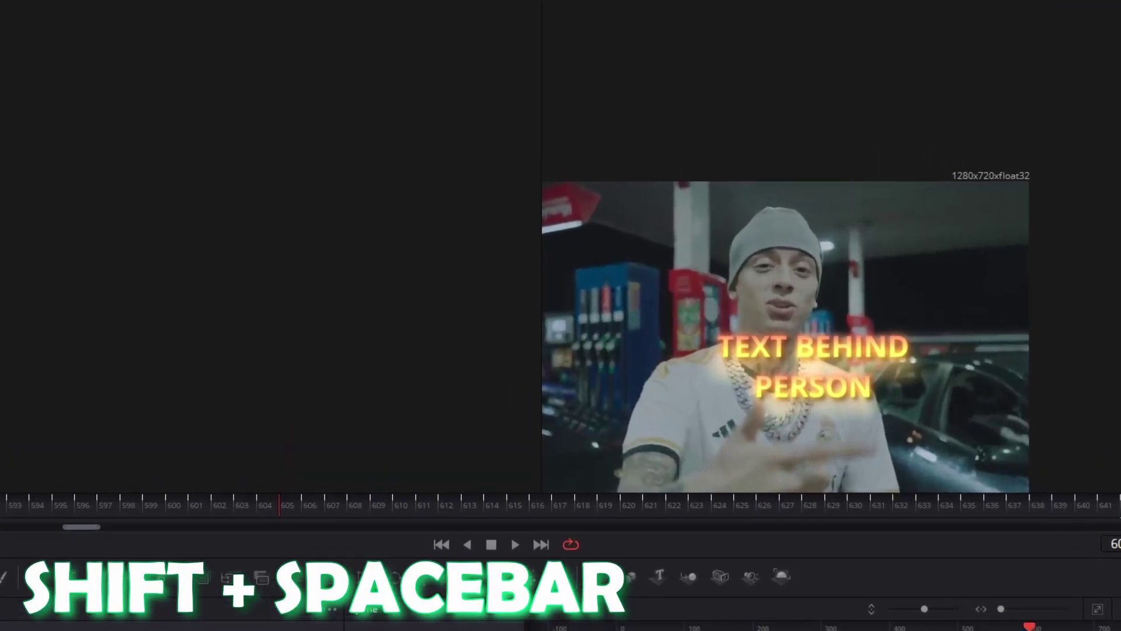
{"action": "key", "text": "shift+space"}
{"action": "type", "text": "wa"}
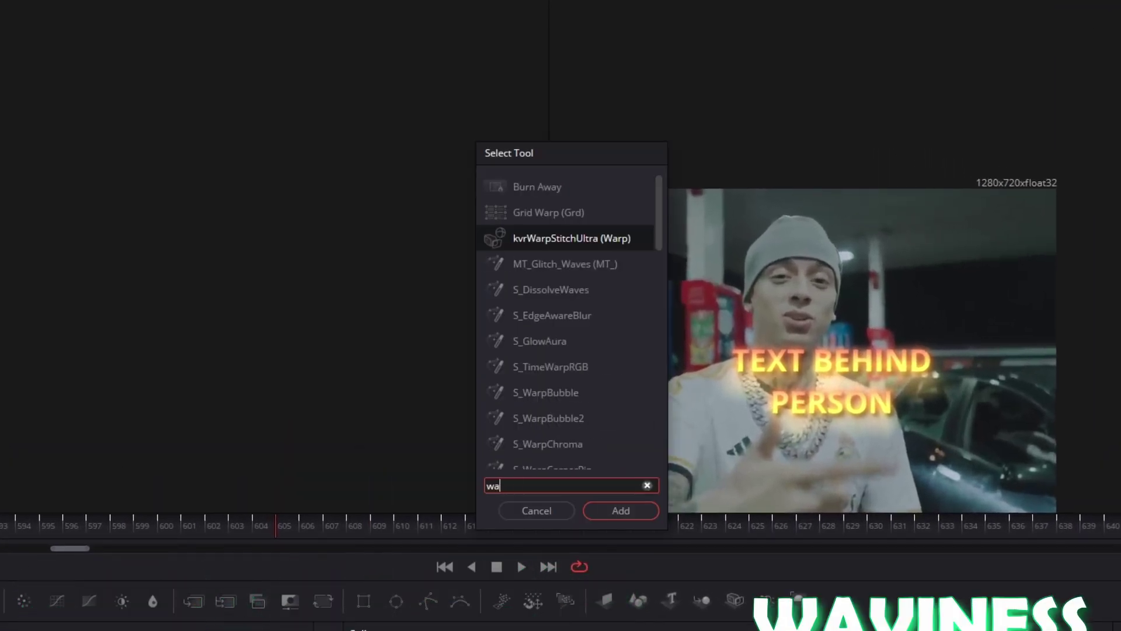
{"action": "type", "text": "viness"}
{"action": "left_click", "coordinate": [591, 511]}
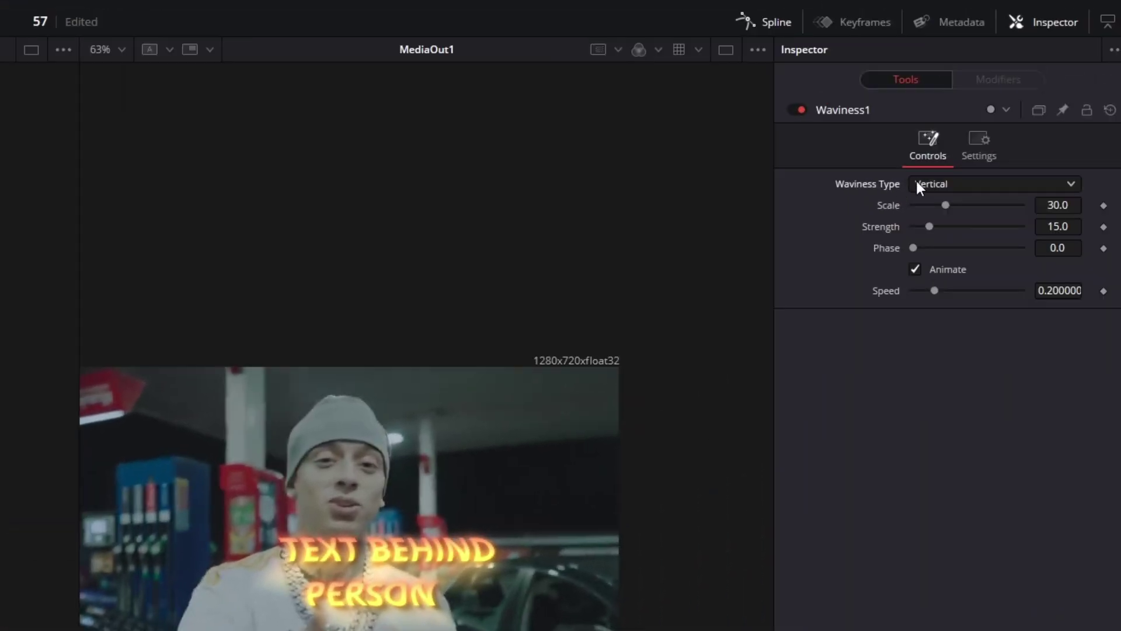
Set the Waviness type to Horizontal and lower the wave scale.
{"action": "left_click", "coordinate": [992, 153]}
{"action": "left_click", "coordinate": [999, 188]}
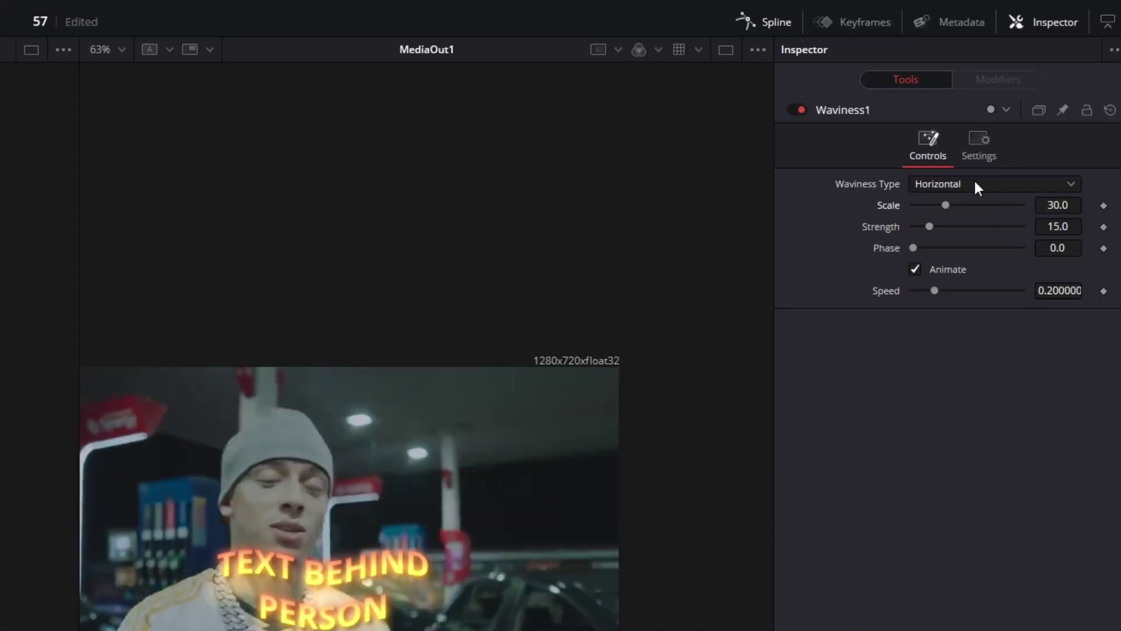
{"action": "left_click_drag", "start_coordinate": [949, 203], "coordinate": [925, 201]}
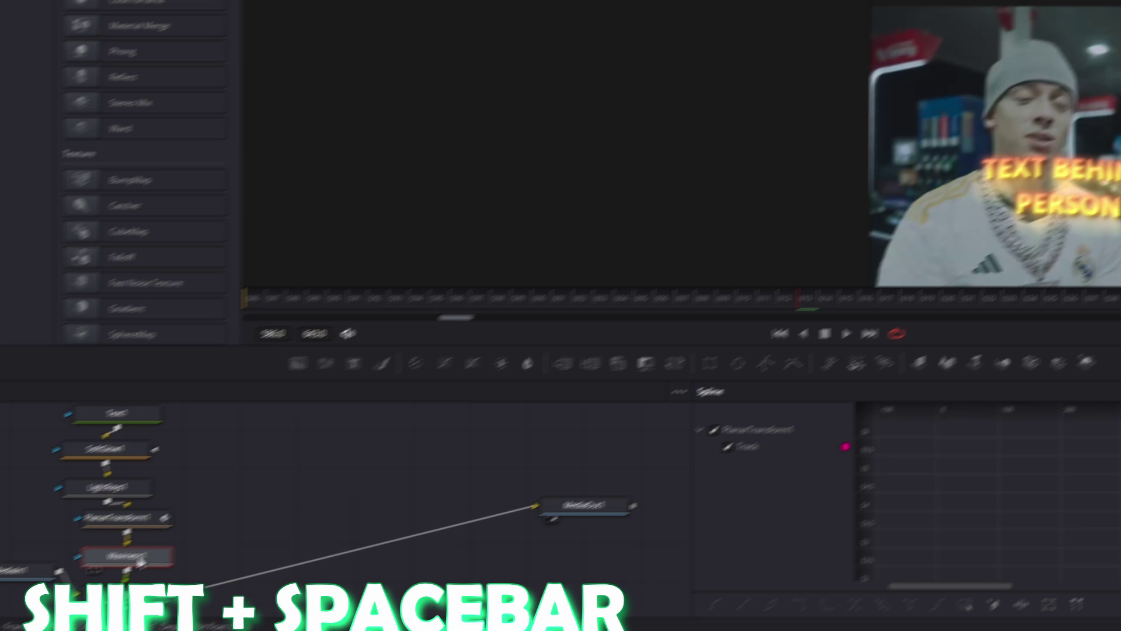
Add a Trails node after the Waviness node and scrub through the clip to preview the text trails.
{"action": "key", "text": "shift+space"}
{"action": "type", "text": "Waviness"}
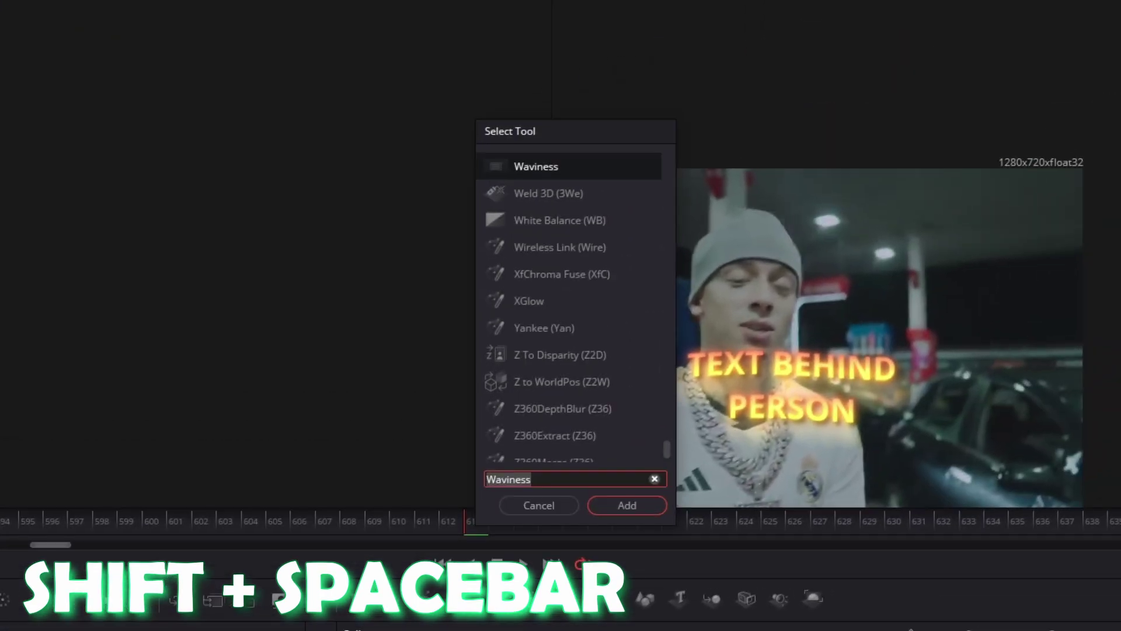
{"action": "type", "text": "trails"}
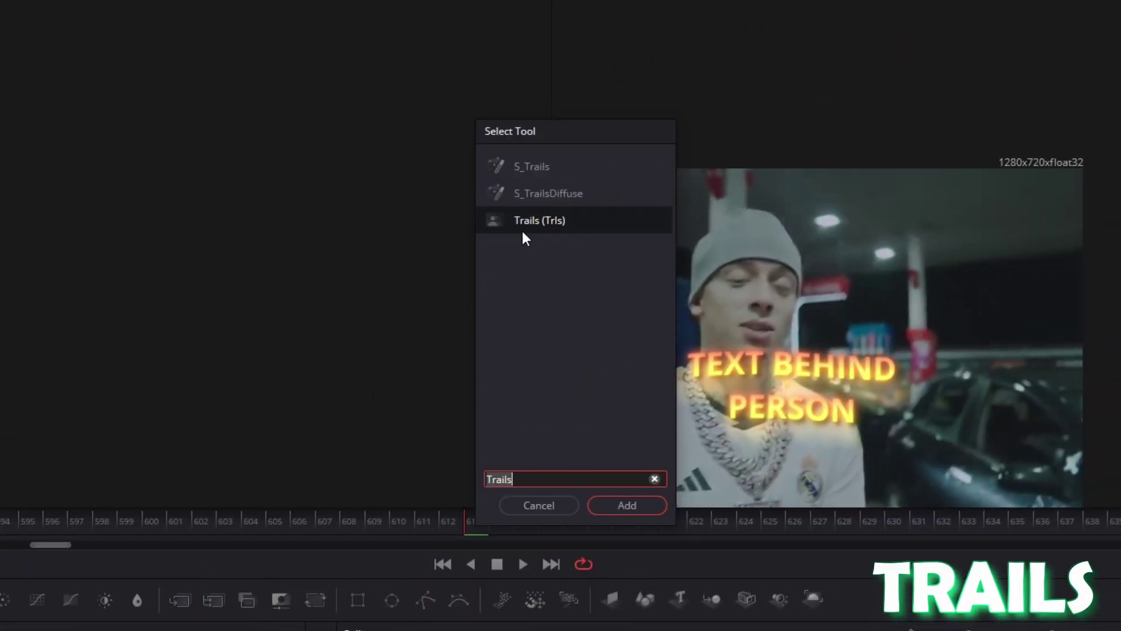
{"action": "left_click", "coordinate": [620, 509]}
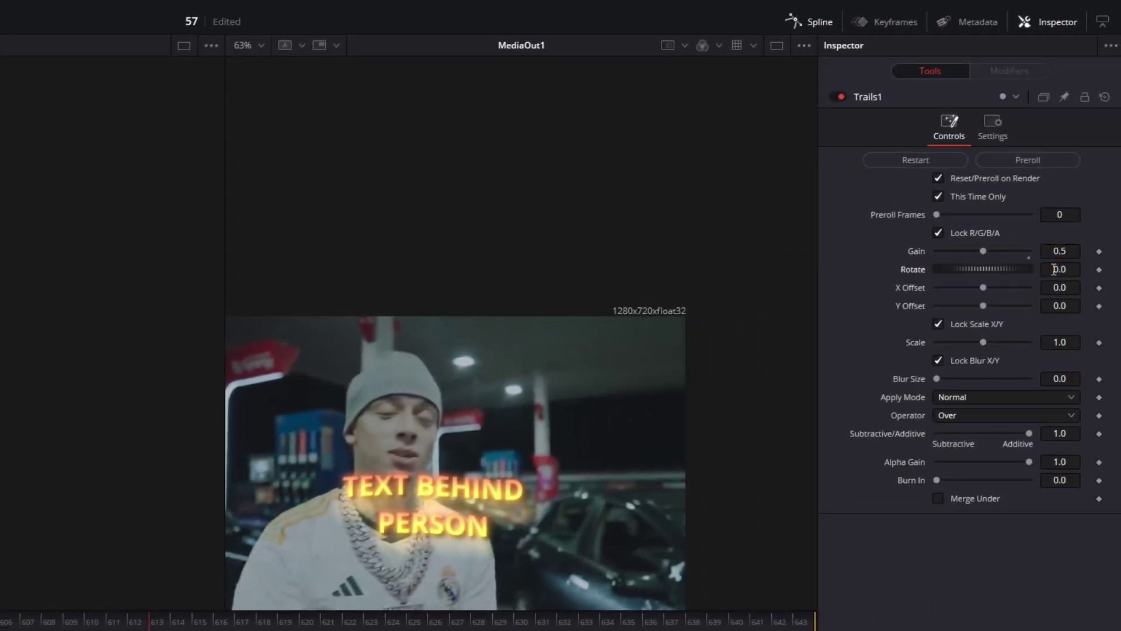
{"action": "left_click", "coordinate": [1054, 269]}
{"action": "scroll", "coordinate": [386, 547], "scroll_direction": "up", "scroll_amount": 6}
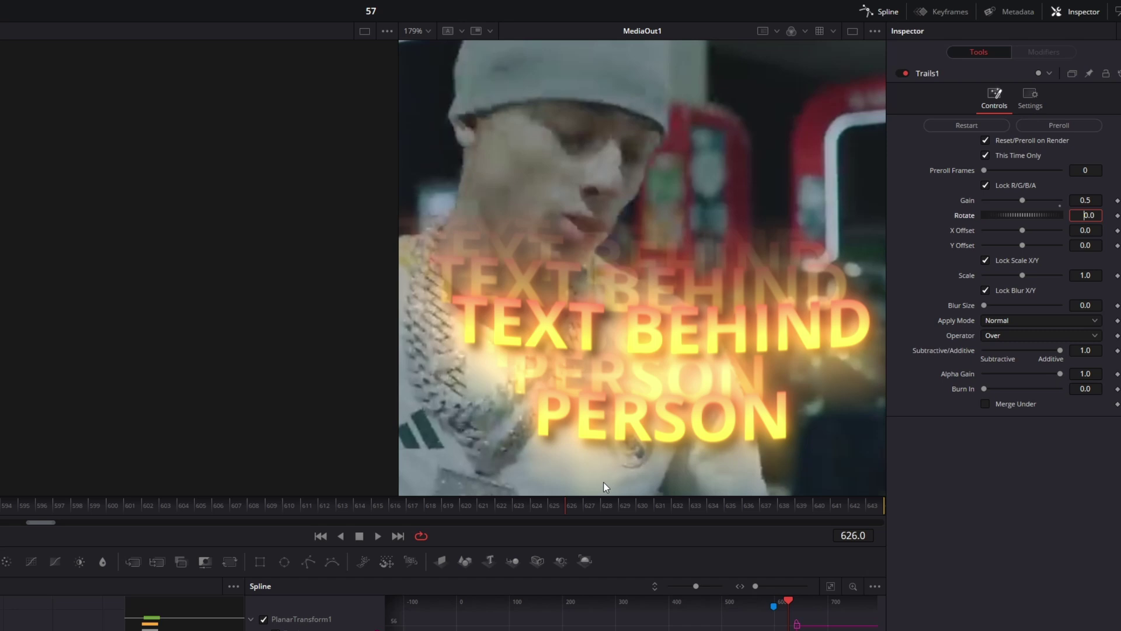
{"action": "mouse_move", "coordinate": [563, 506]}
{"action": "left_mouse_down"}
{"action": "mouse_move", "coordinate": [485, 498]}
{"action": "mouse_move", "coordinate": [572, 494]}
{"action": "left_mouse_up"}
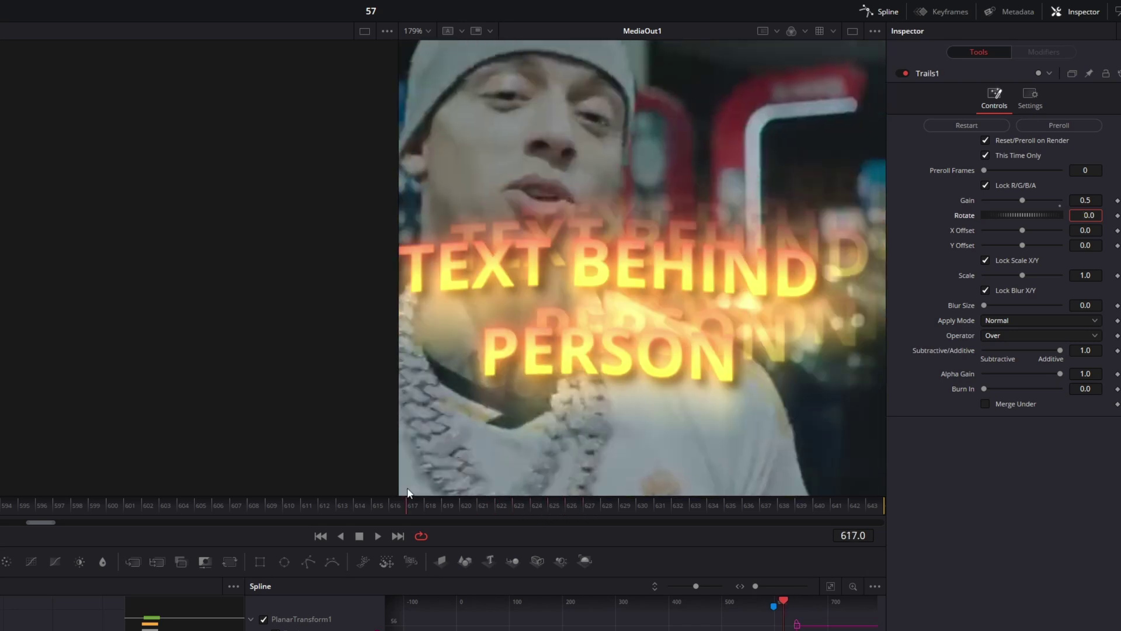
{"action": "left_click_drag", "start_coordinate": [407, 488], "coordinate": [439, 486]}
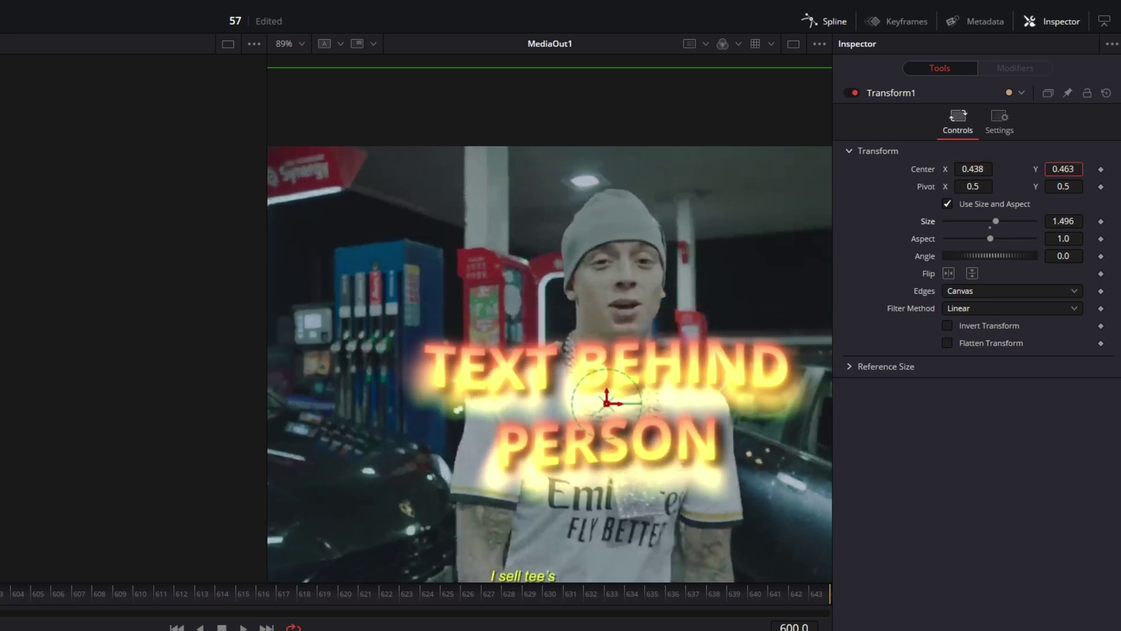
Enlarge the text to size 2.093 with the Transform node.
{"action": "scroll", "coordinate": [596, 362], "scroll_direction": "down", "scroll_amount": 3}
{"action": "left_click_drag", "start_coordinate": [1063, 222], "coordinate": [1116, 221]}
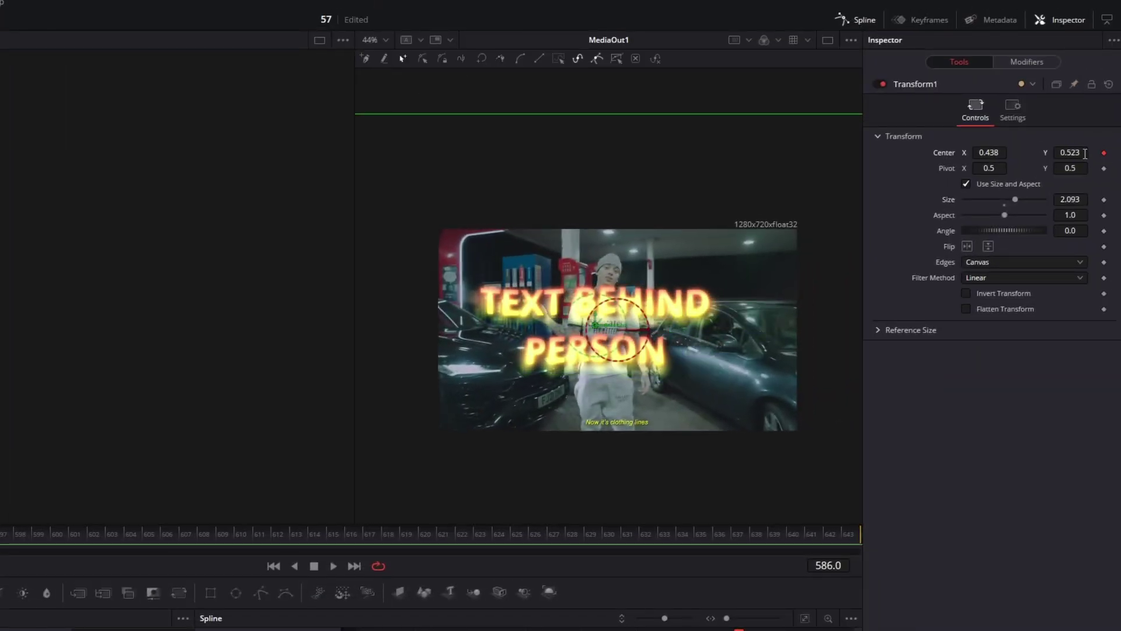
Keyframe the Transform's Center so the text rises into frame from 586, holds until 626 and drops below the frame by 638.
{"action": "left_click_drag", "start_coordinate": [1070, 153], "coordinate": [1019, 152]}
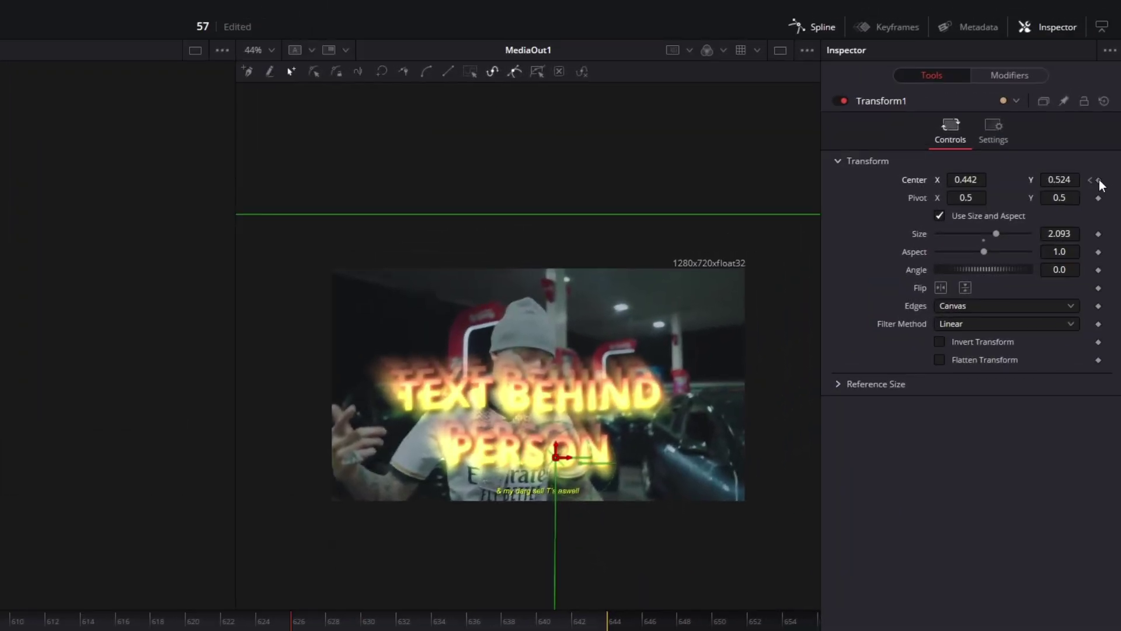
{"action": "left_click", "coordinate": [1098, 181]}
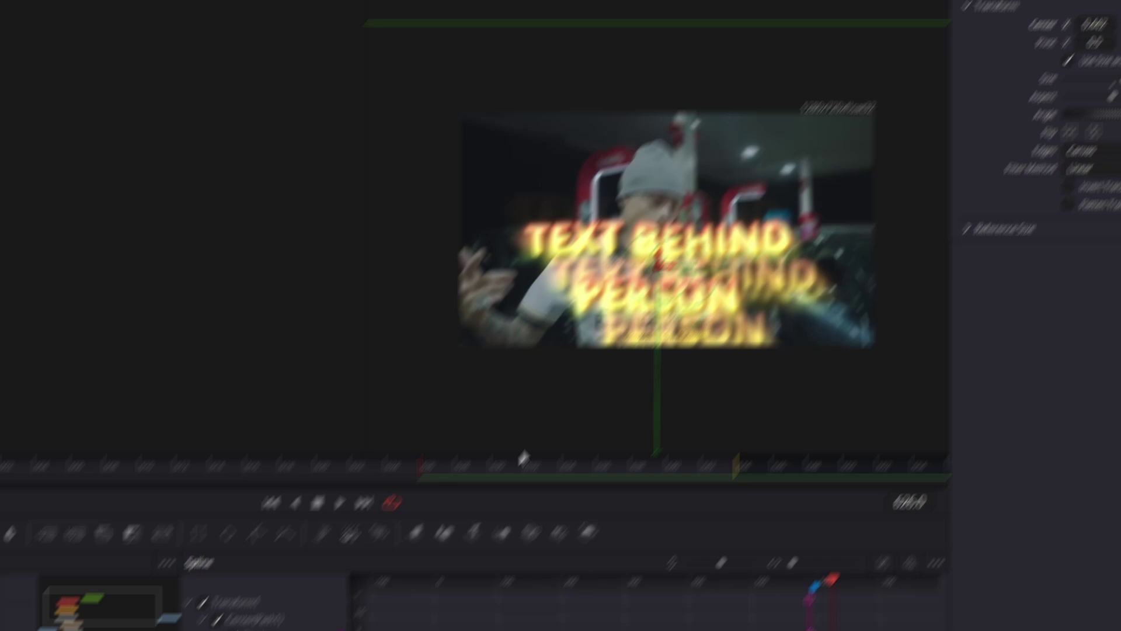
{"action": "left_click_drag", "start_coordinate": [368, 617], "coordinate": [473, 616]}
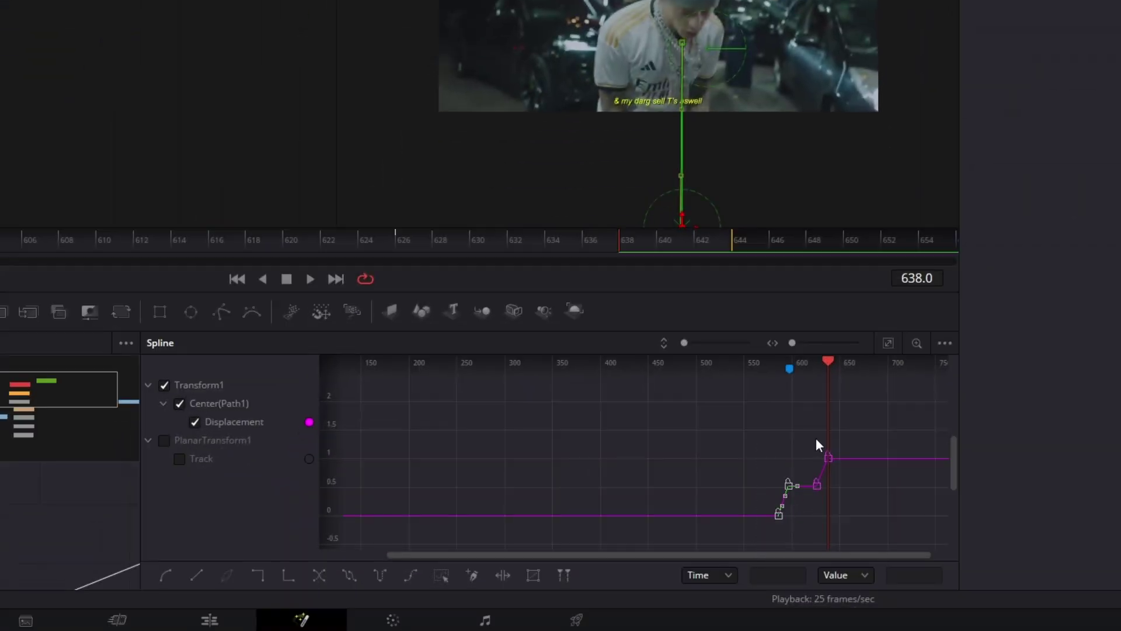
Flatten and smooth the keyframes on the Transform's Center displacement curve to ease the text's movement in and out.
{"action": "key", "text": "f"}
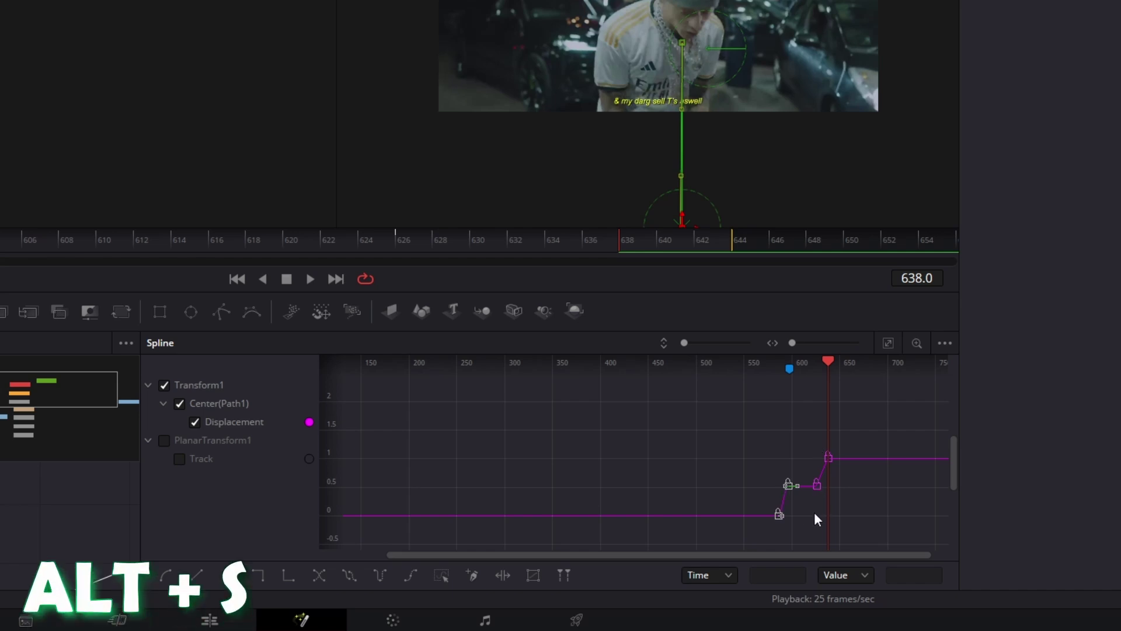
{"action": "left_click_drag", "start_coordinate": [807, 511], "coordinate": [861, 414]}
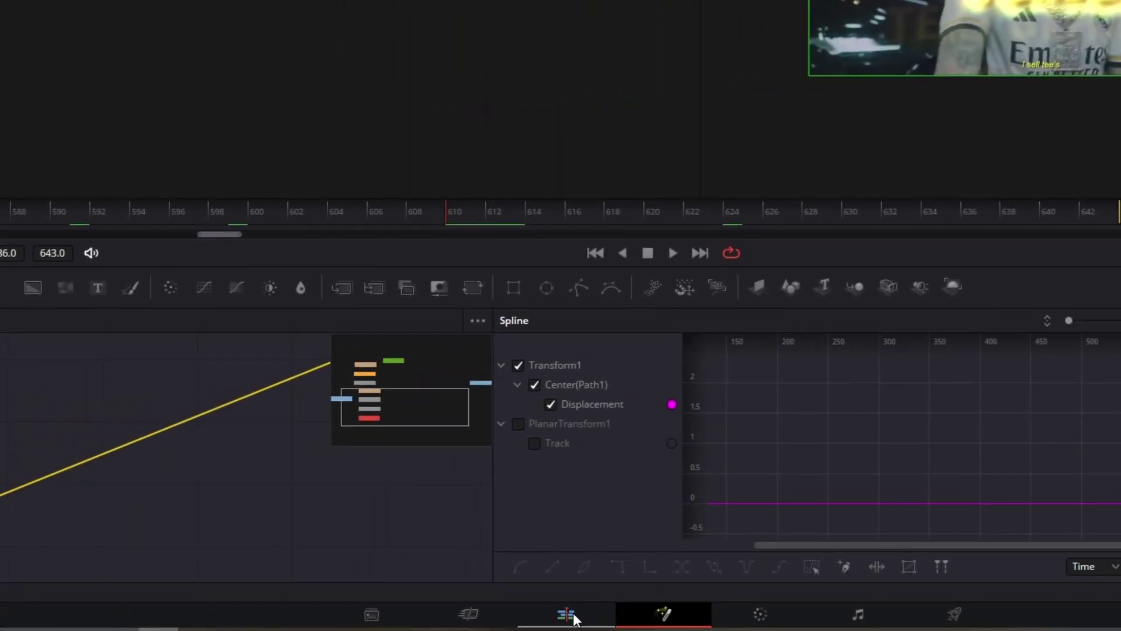
Switch to the Edit page to position the cut-out clip above the source footage.
{"action": "left_click", "coordinate": [566, 614]}
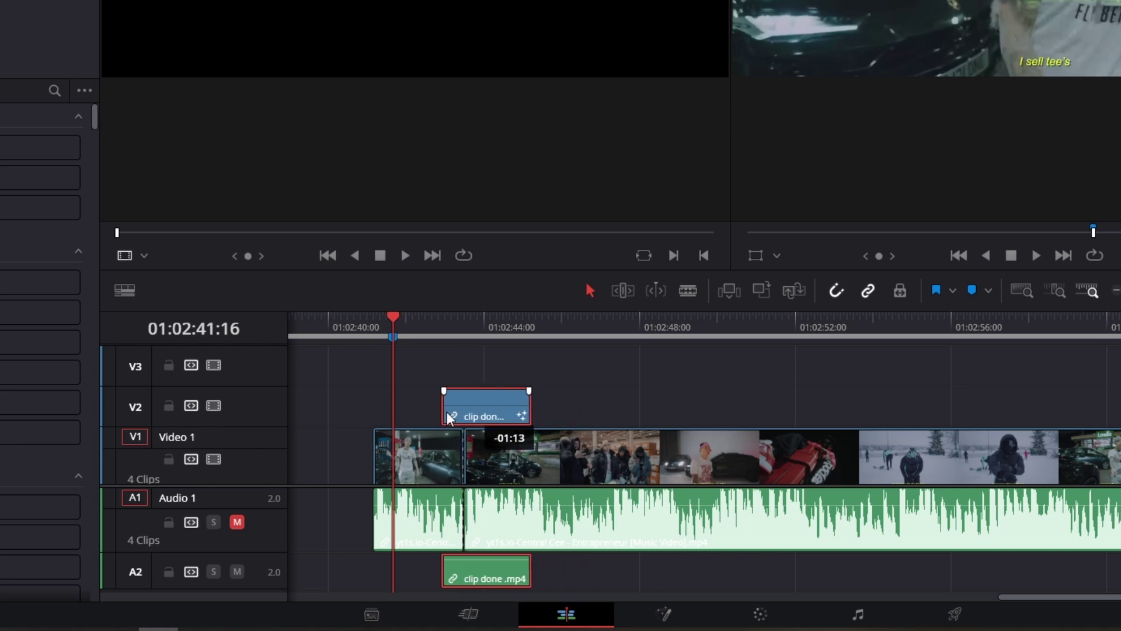